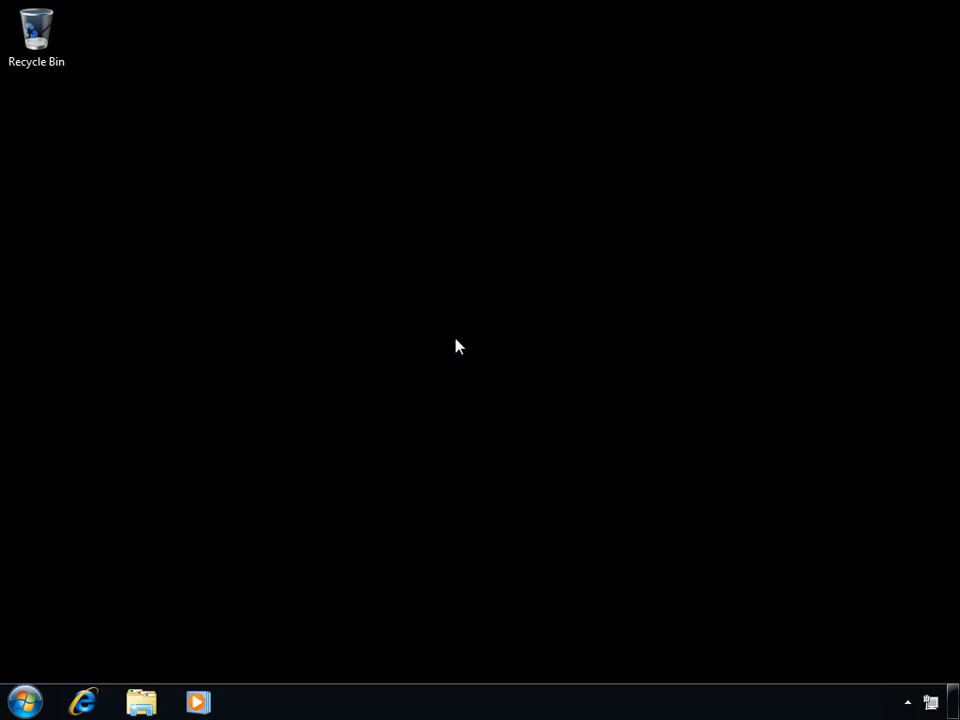
- Open the Control Panel, display its items as large icons and look through the whole list
{"action": "left_click", "coordinate": [41, 702]}
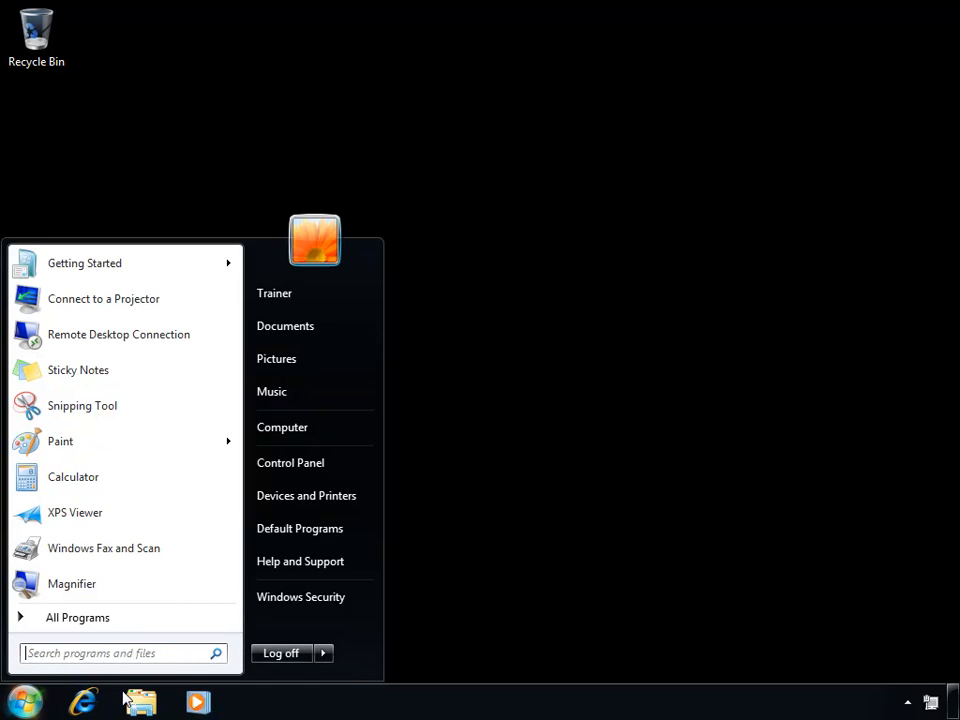
{"action": "left_click", "coordinate": [325, 463]}
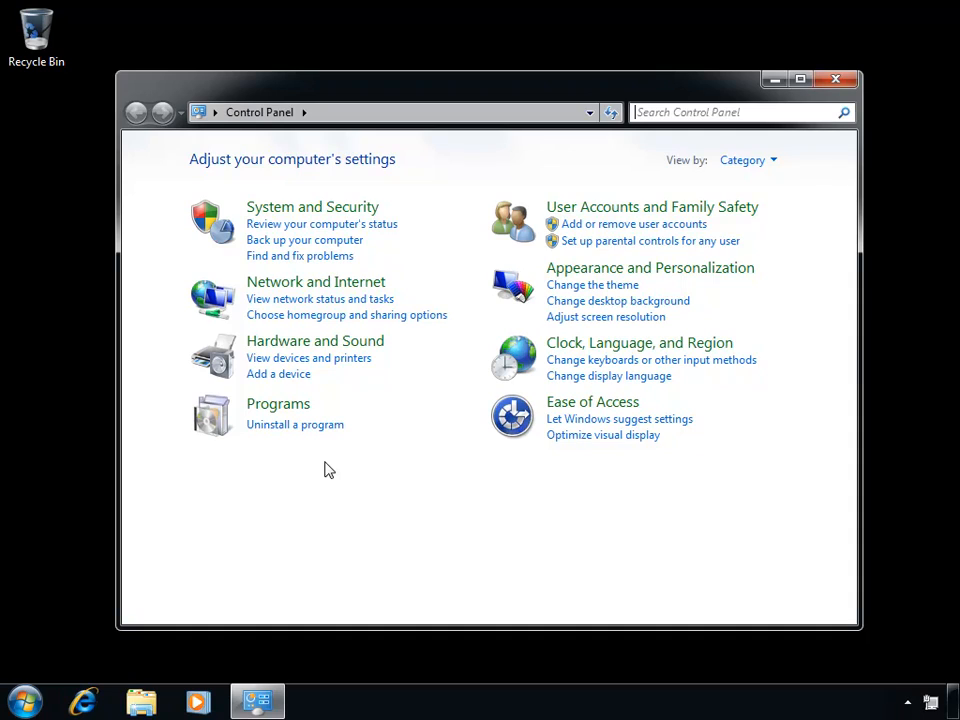
{"action": "left_click", "coordinate": [778, 163]}
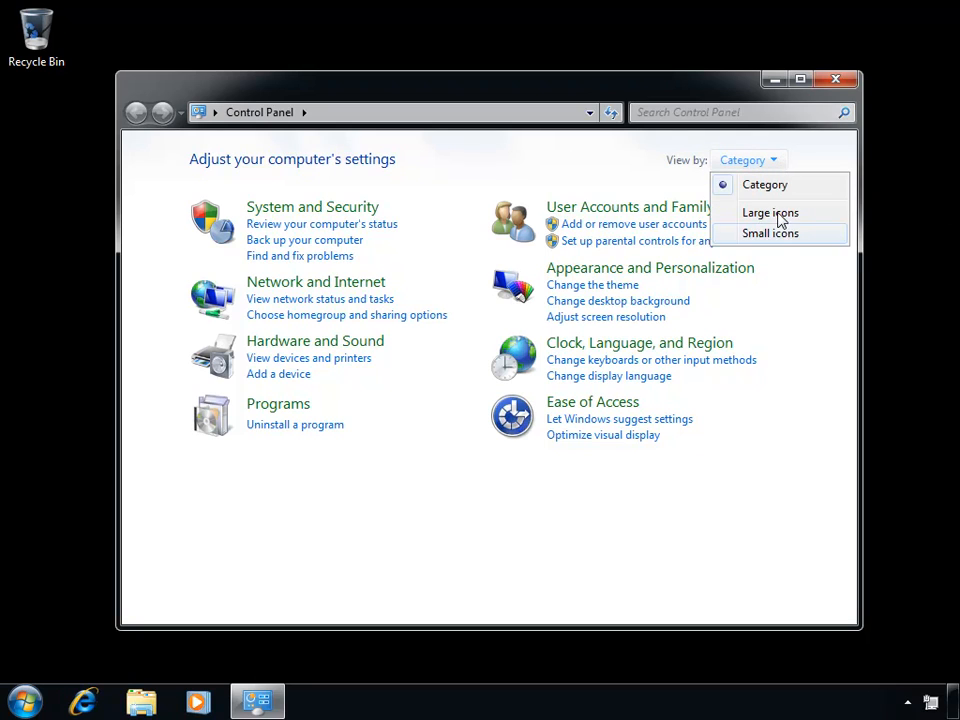
{"action": "left_click", "coordinate": [780, 218]}
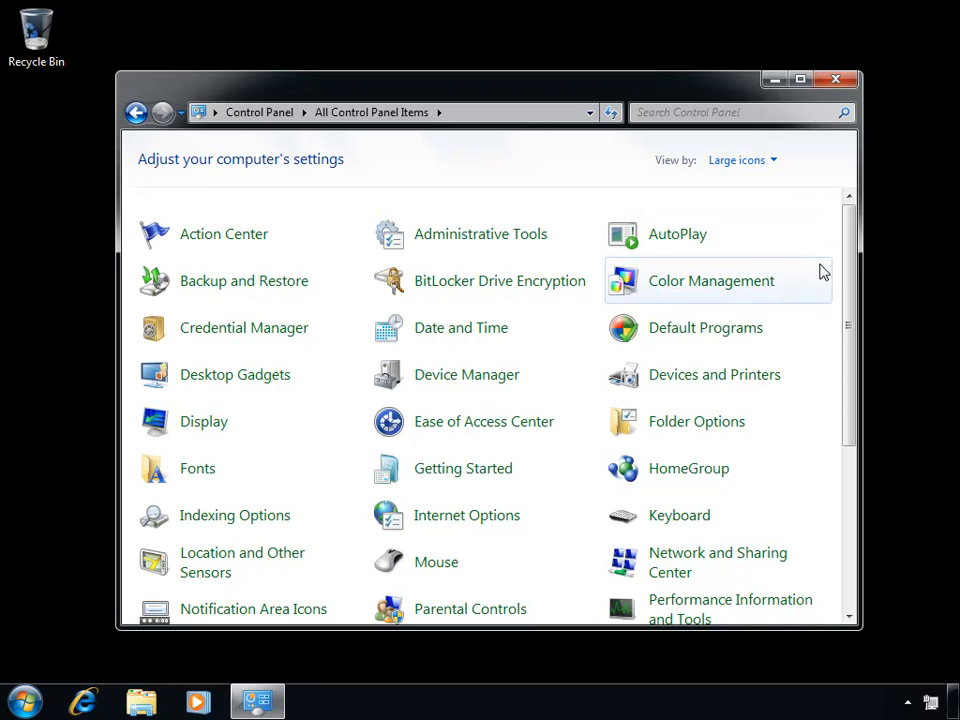
{"action": "left_click_drag", "start_coordinate": [846, 281], "coordinate": [836, 463]}
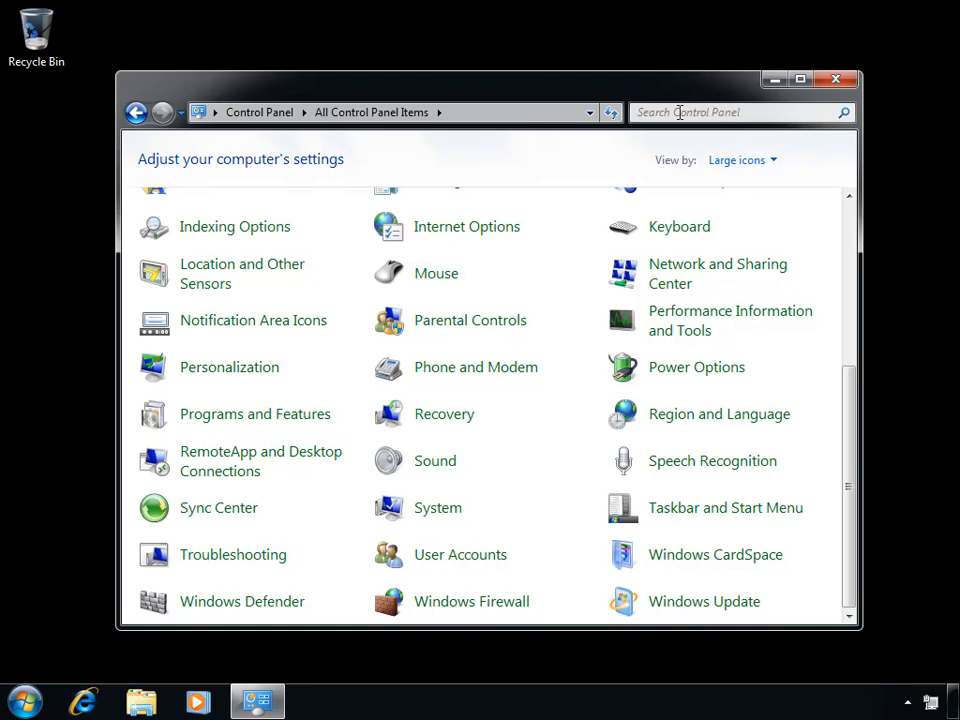
- Search the Control Panel for "def" to locate Windows Defender, and close the window
{"action": "left_click", "coordinate": [747, 112]}
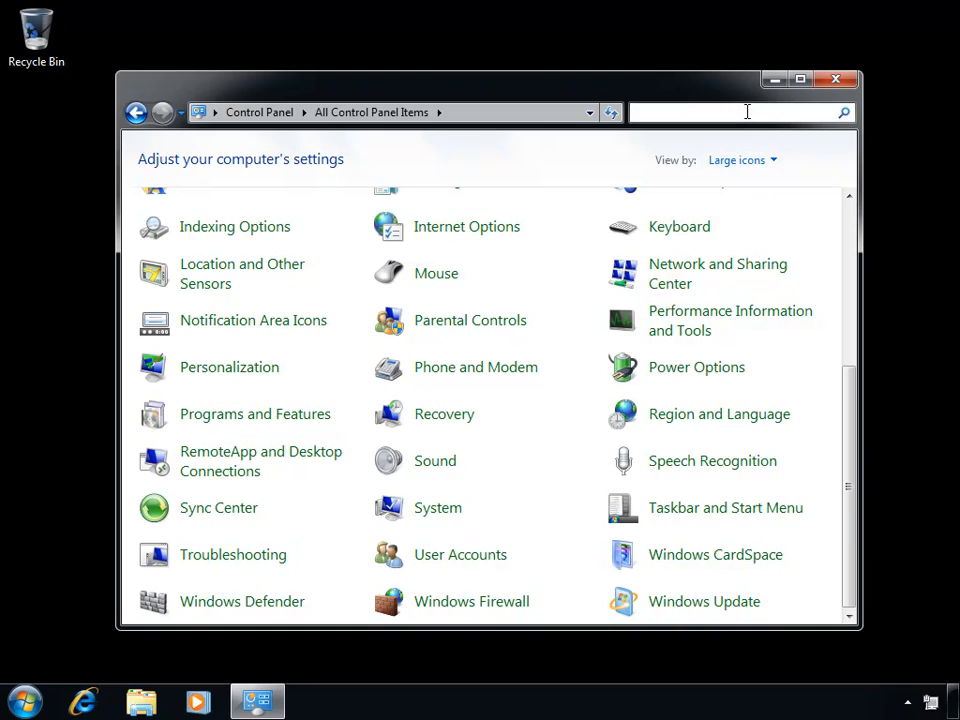
{"action": "type", "text": "def"}
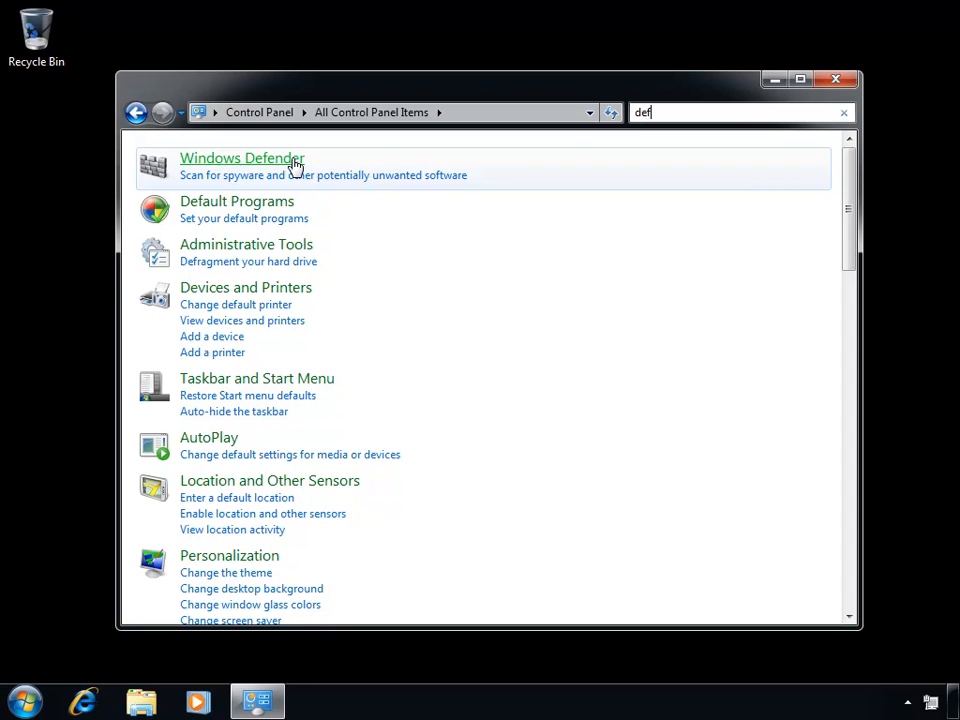
{"action": "left_click", "coordinate": [836, 80]}
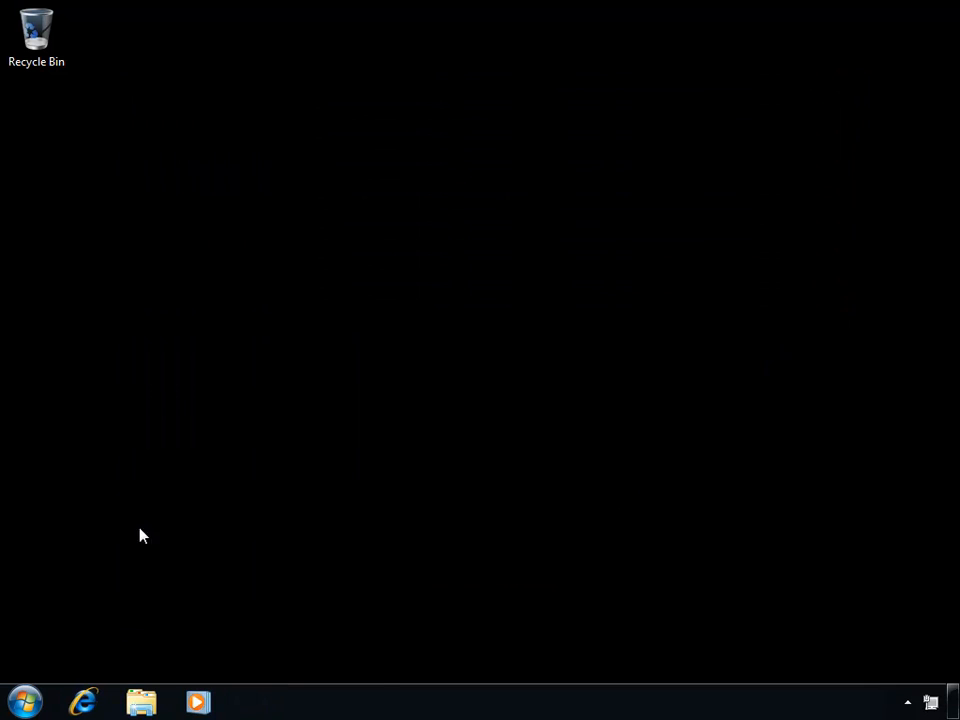
- Search the computer's programs and files for "def" and open Windows Defender
{"action": "left_click", "coordinate": [24, 702]}
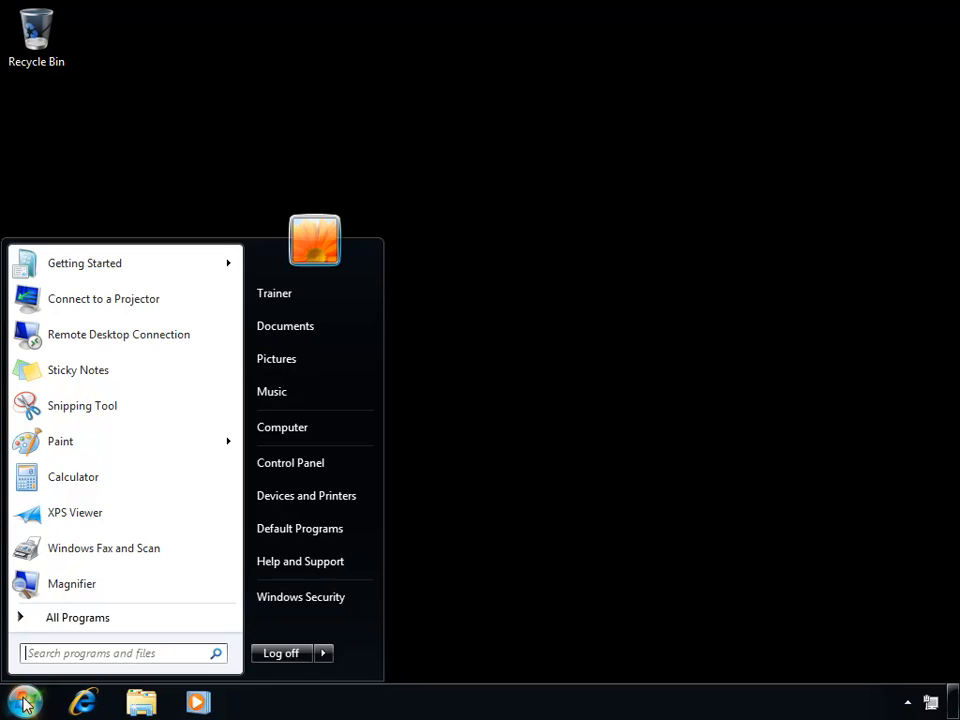
{"action": "type", "text": "def"}
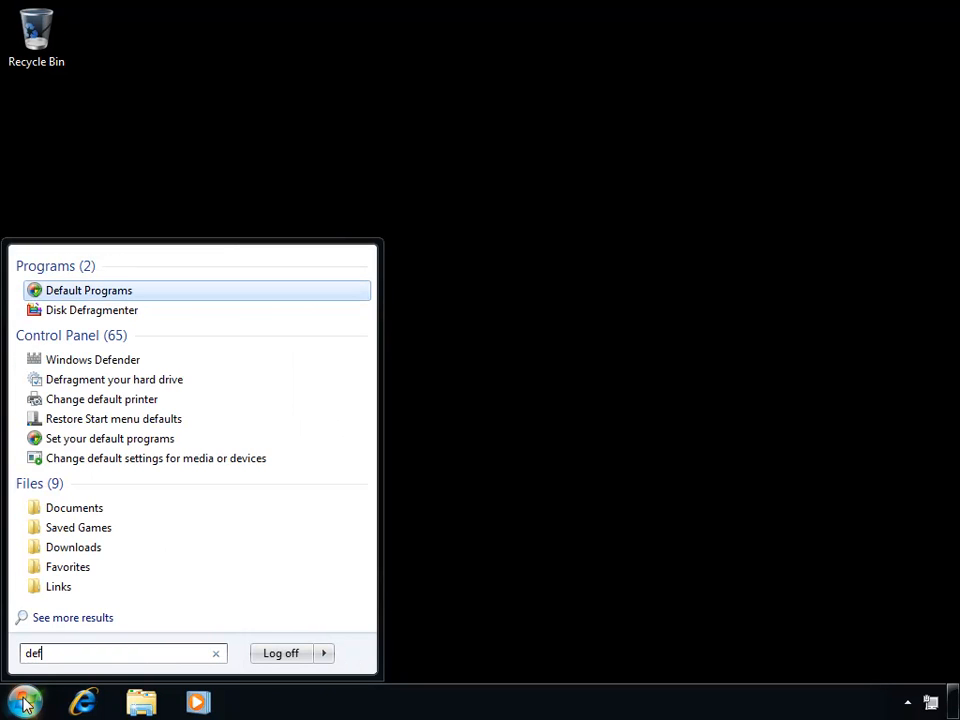
{"action": "left_click", "coordinate": [118, 362]}
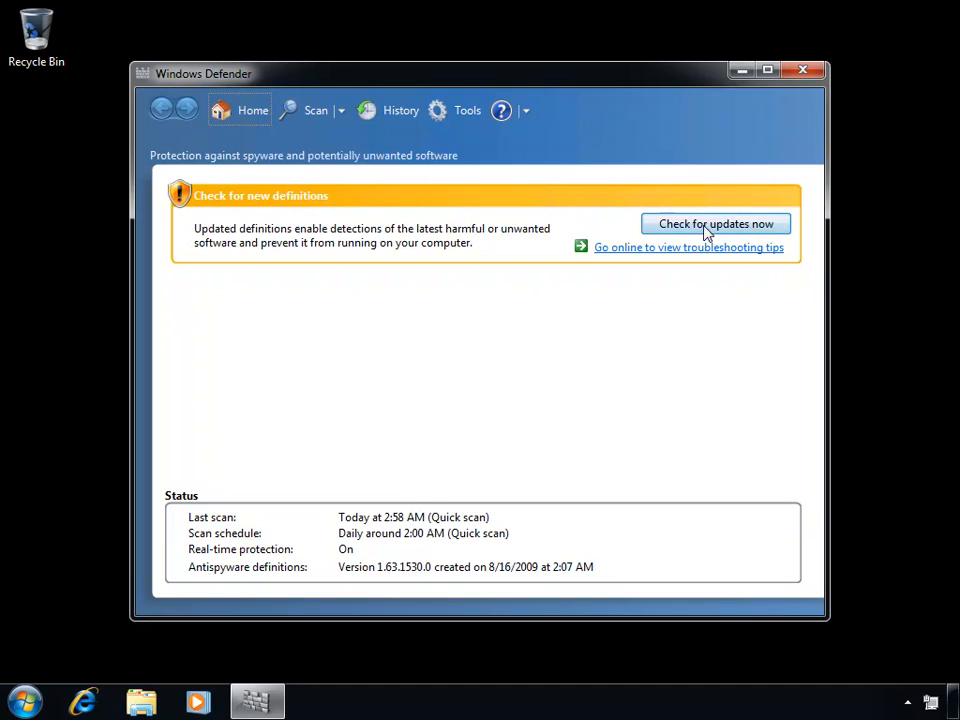
- Check for new Windows Defender definitions and run a quick scan of the computer
{"action": "left_click", "coordinate": [735, 226]}
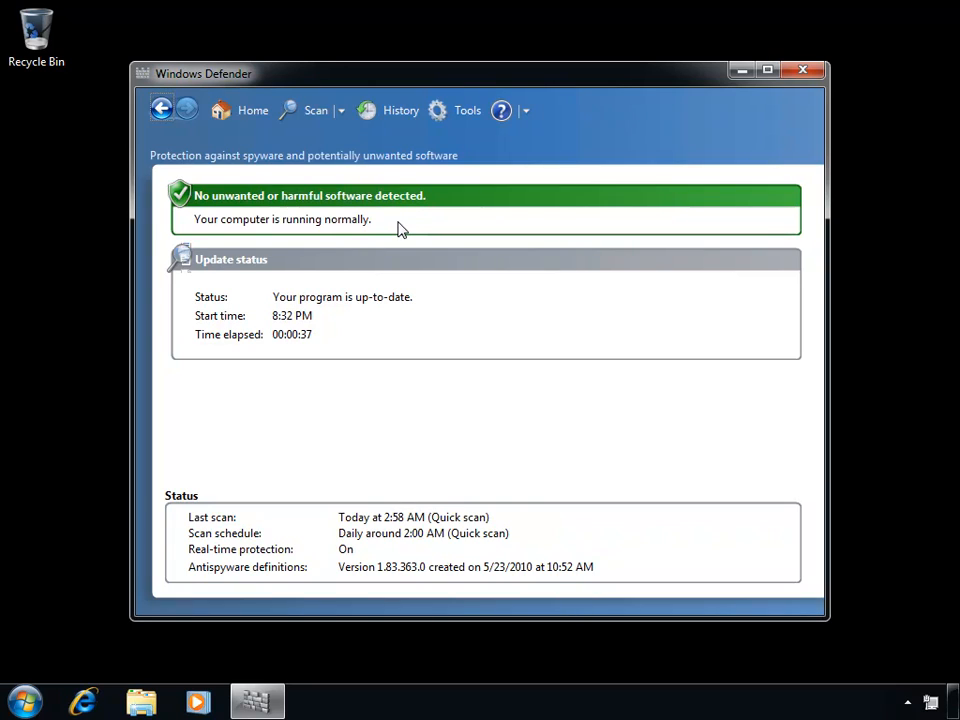
{"action": "left_click", "coordinate": [316, 111]}
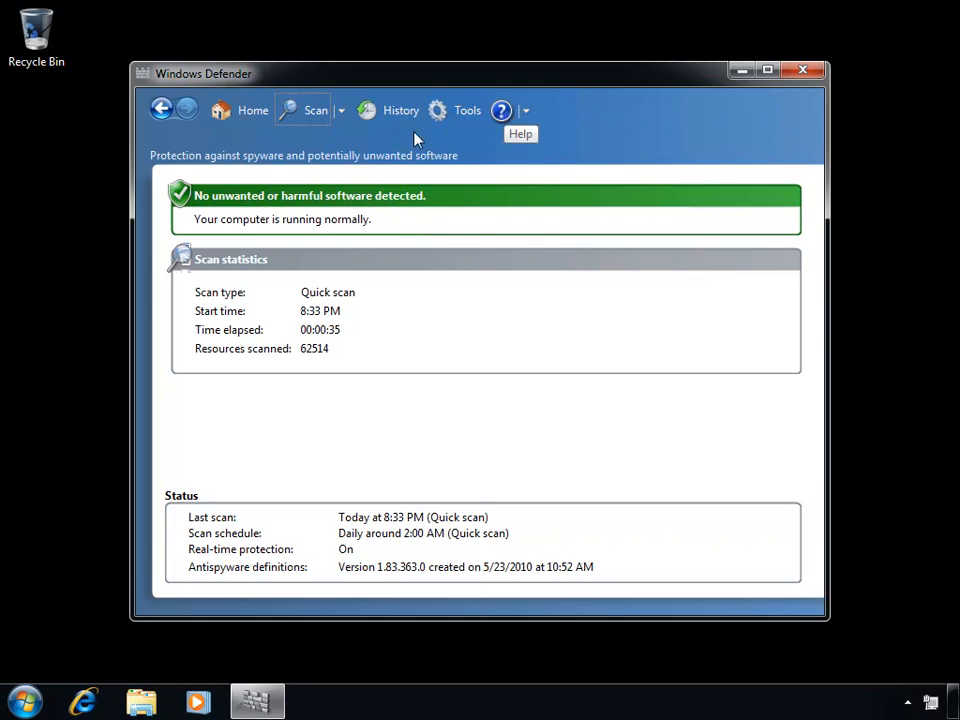
- Open the Windows Defender options and review the automatic scanning and default actions settings
{"action": "left_click", "coordinate": [466, 112]}
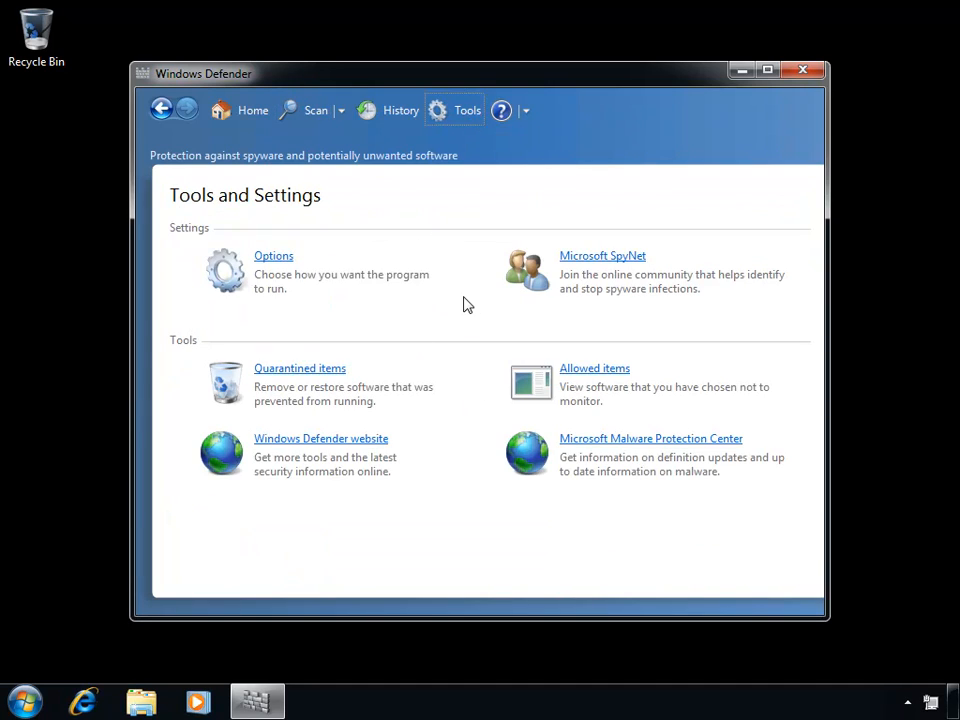
{"action": "left_click", "coordinate": [278, 258]}
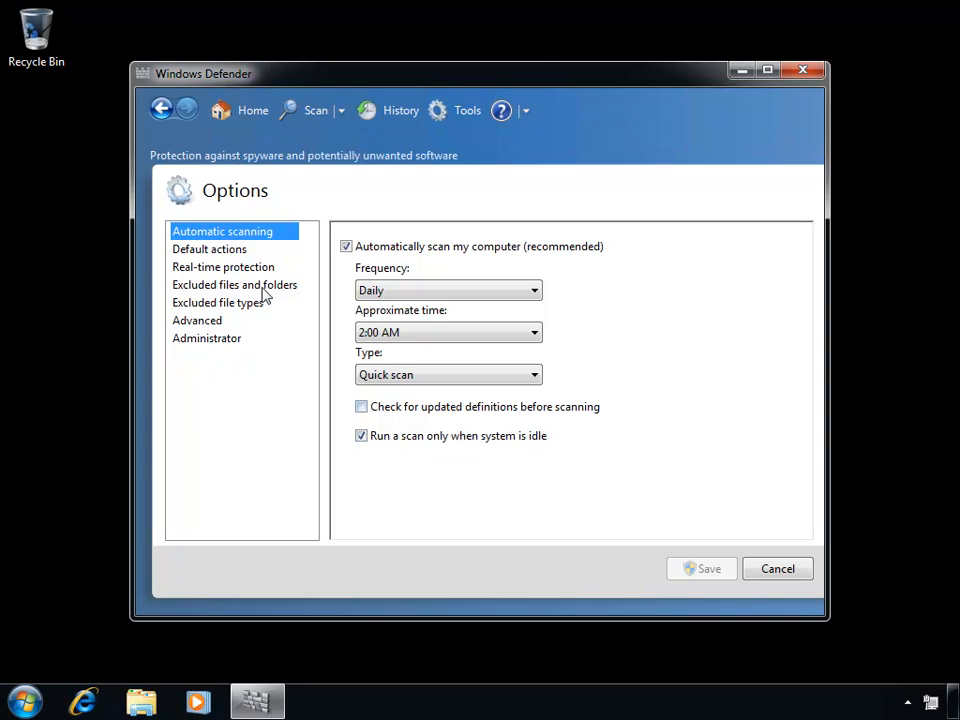
{"action": "left_click", "coordinate": [220, 258]}
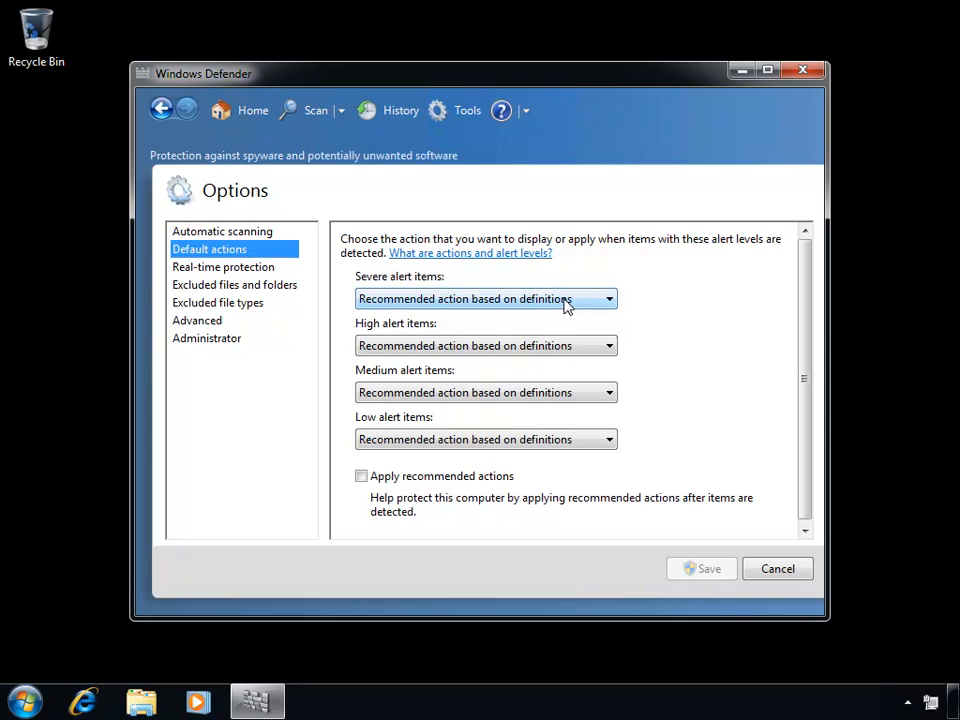
- Read the help topic on Windows Defender alert levels, highlighting the Severe or High level and its recommended response, and close the help
{"action": "left_click", "coordinate": [466, 256]}
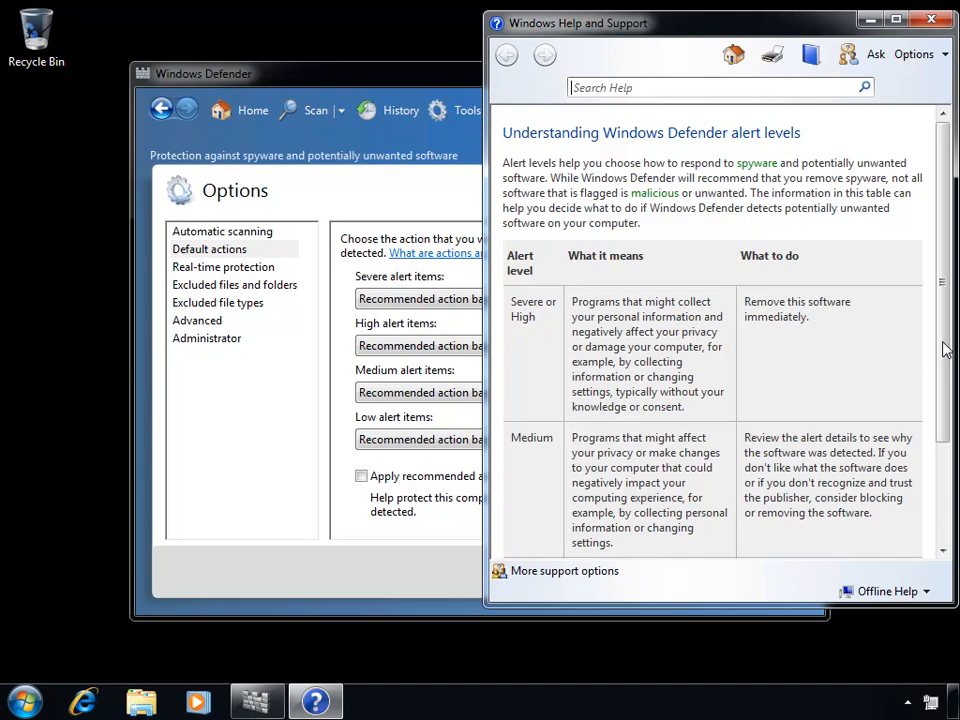
{"action": "left_click_drag", "start_coordinate": [943, 347], "coordinate": [921, 487]}
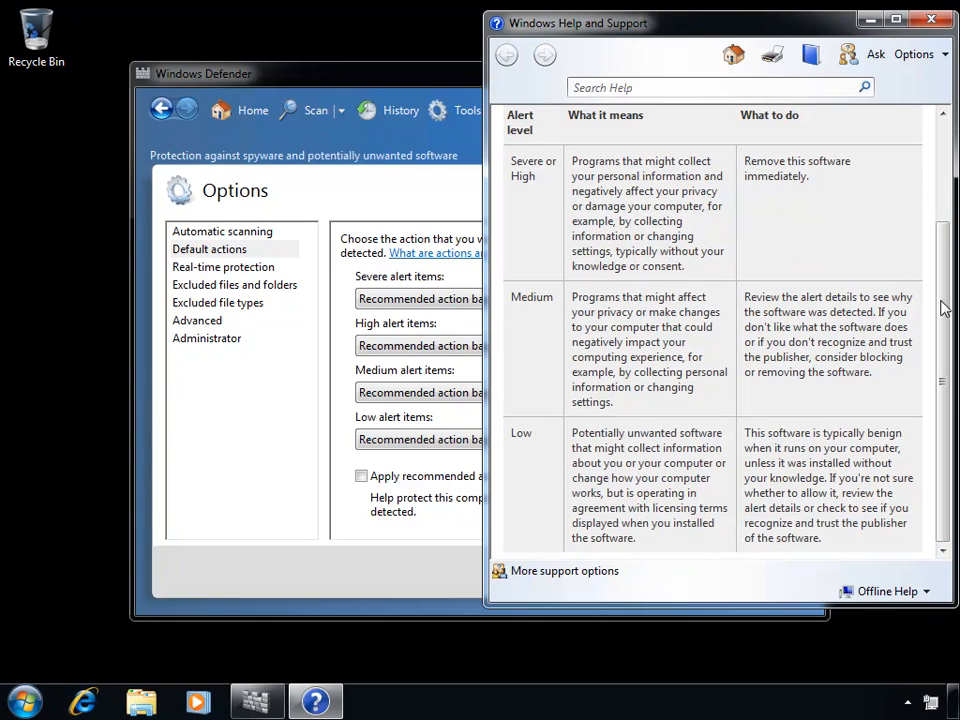
{"action": "left_click_drag", "start_coordinate": [943, 306], "coordinate": [945, 162]}
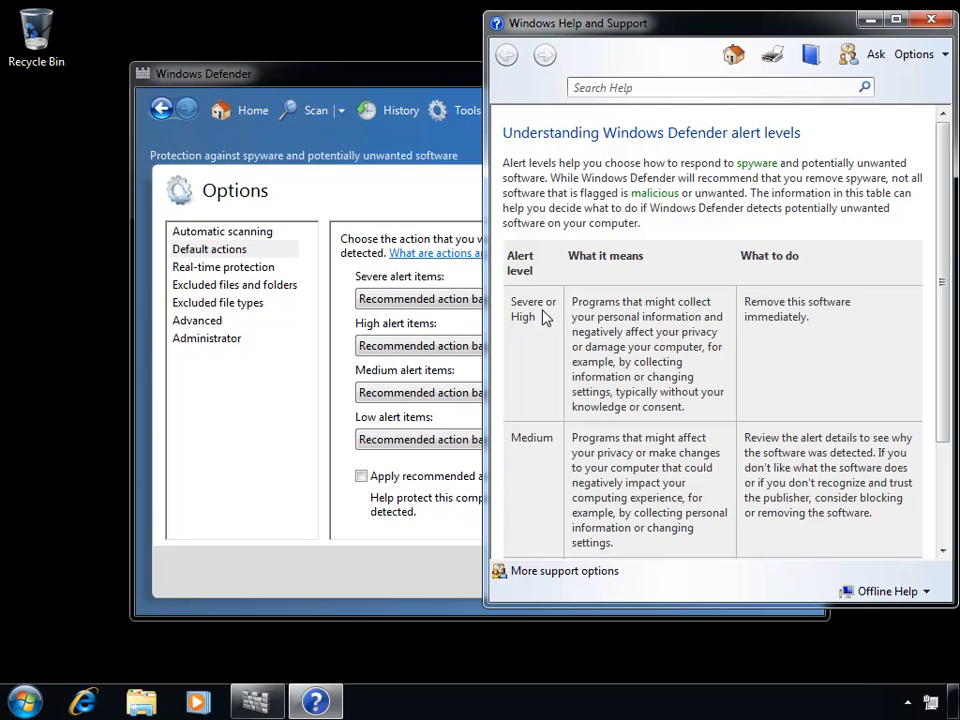
{"action": "left_click_drag", "start_coordinate": [512, 307], "coordinate": [542, 315]}
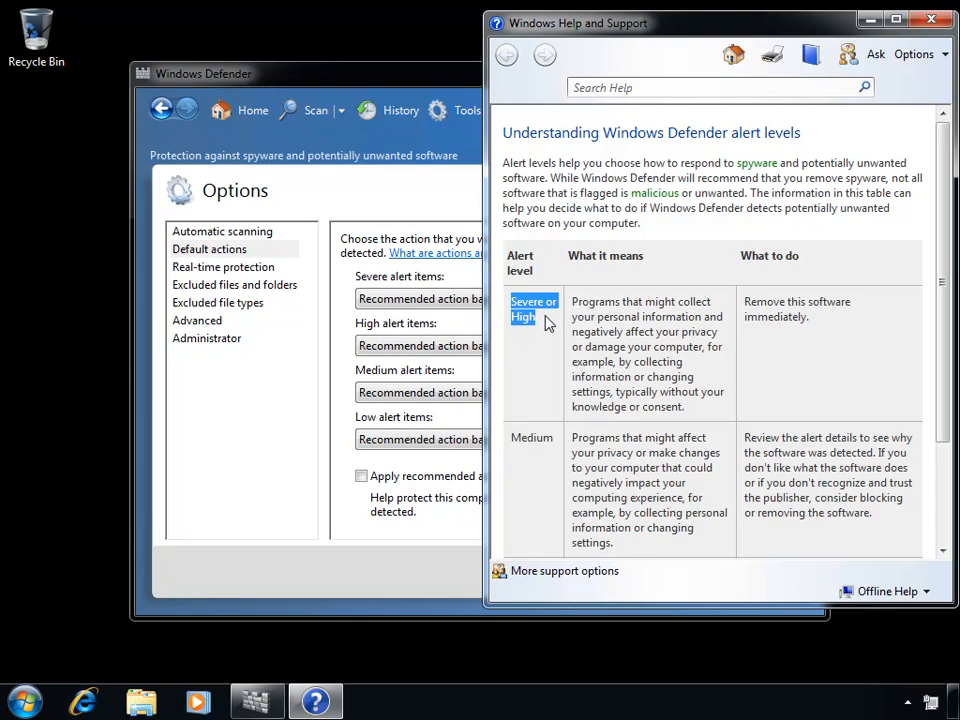
{"action": "left_click_drag", "start_coordinate": [744, 302], "coordinate": [810, 328]}
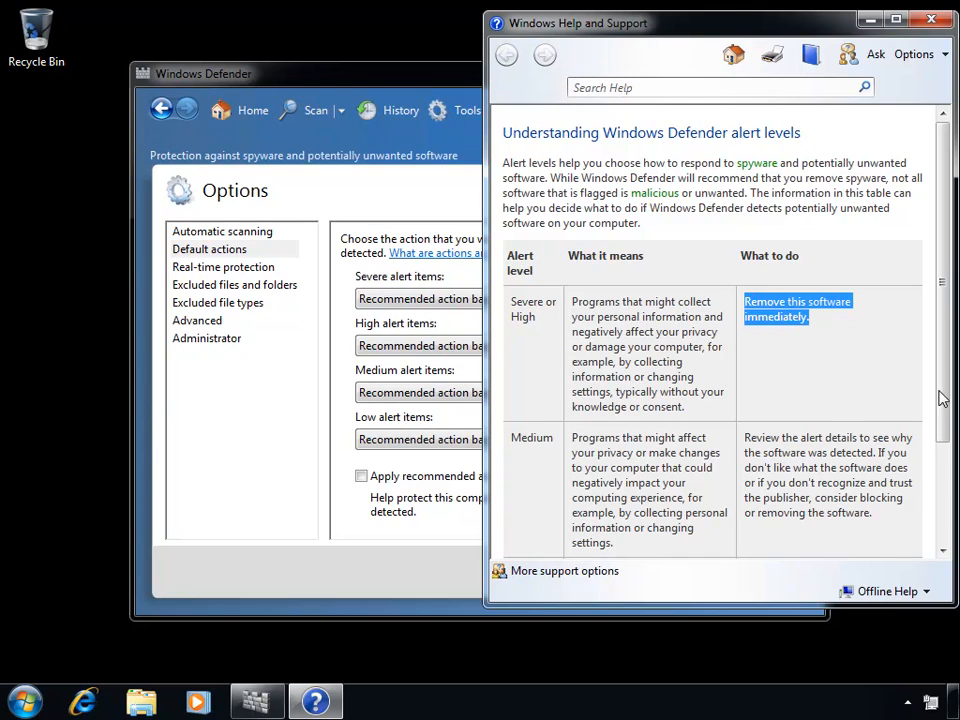
{"action": "left_click_drag", "start_coordinate": [940, 398], "coordinate": [943, 527]}
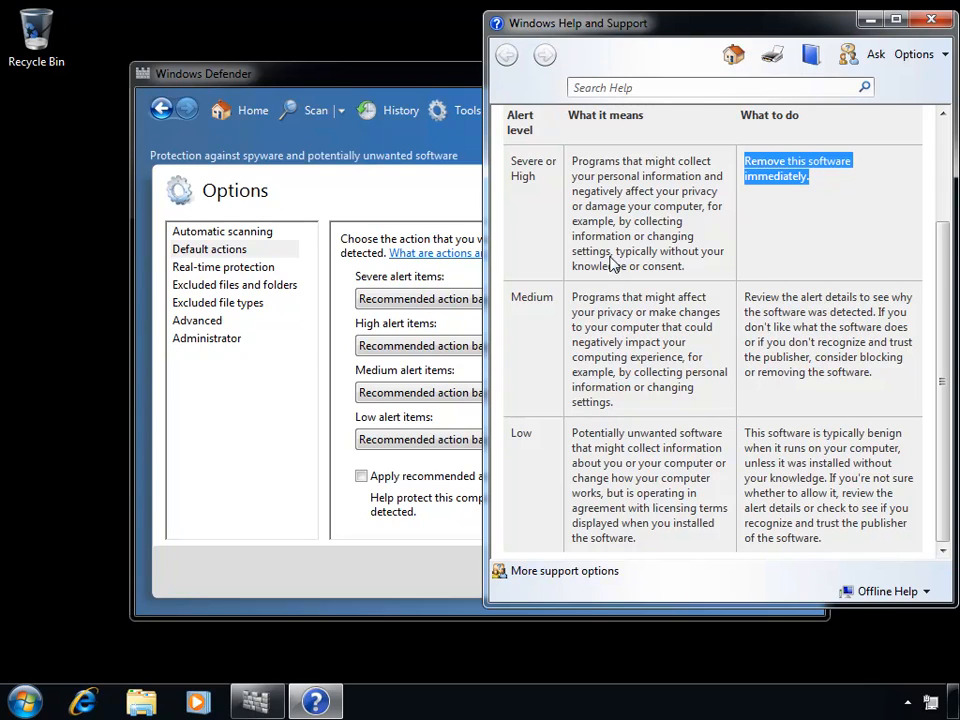
{"action": "left_click", "coordinate": [931, 19]}
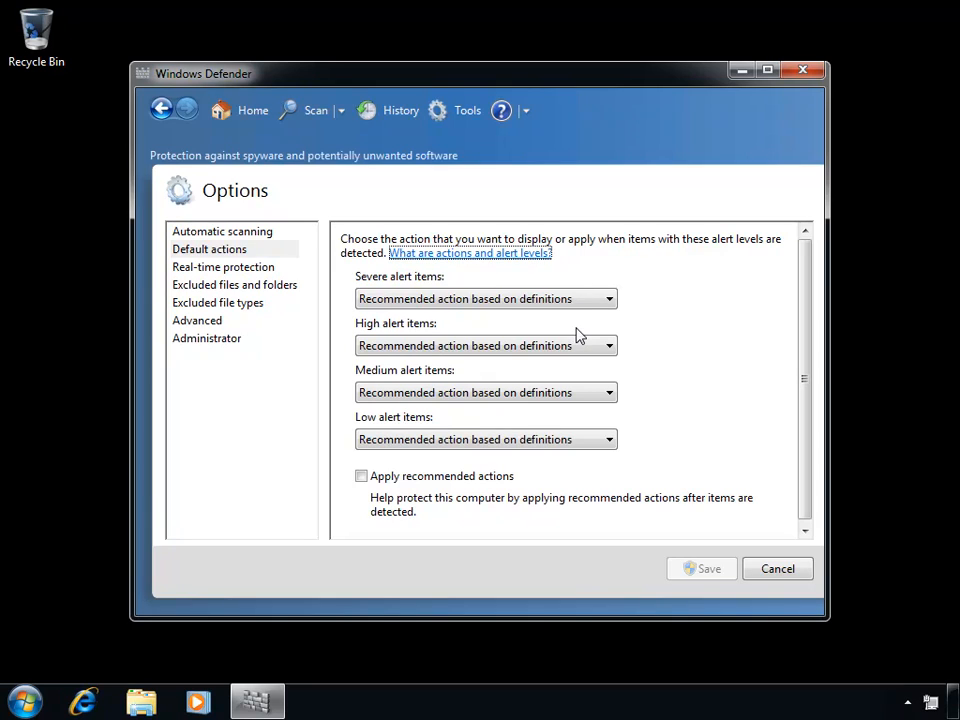
- Review the available default actions for severe, medium and low alert items, and view the real-time protection settings
{"action": "left_click", "coordinate": [562, 300]}
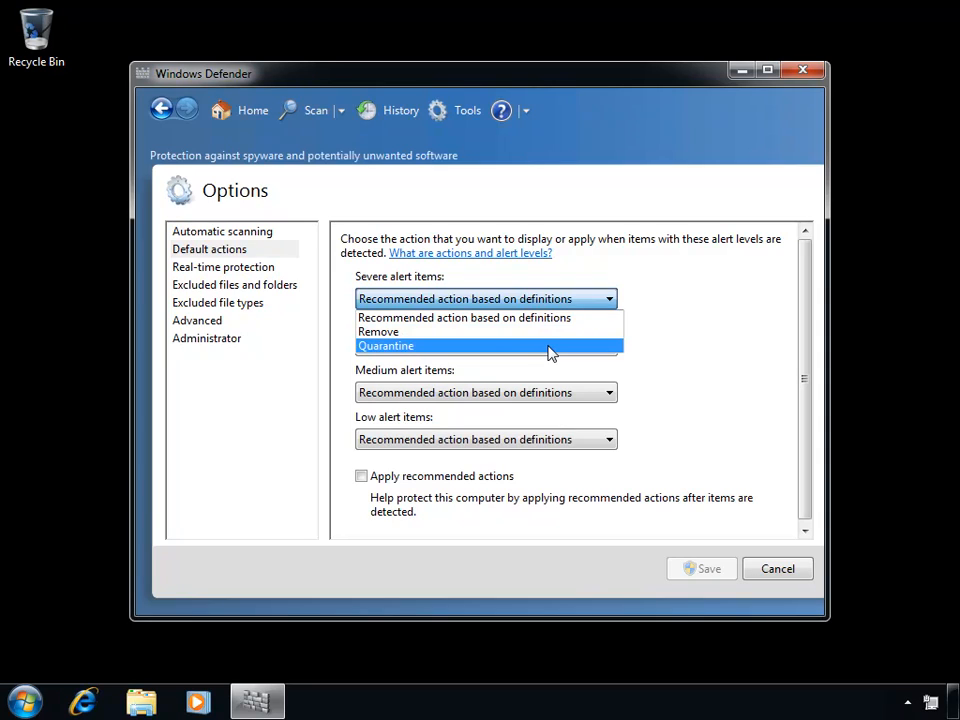
{"action": "left_click", "coordinate": [690, 311]}
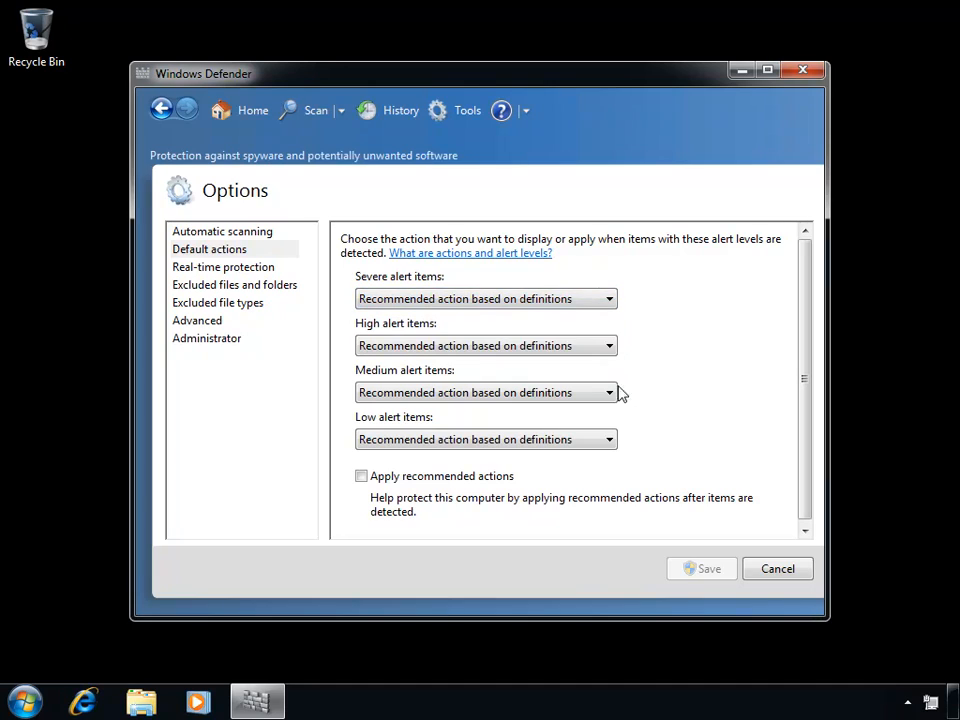
{"action": "left_click", "coordinate": [503, 393]}
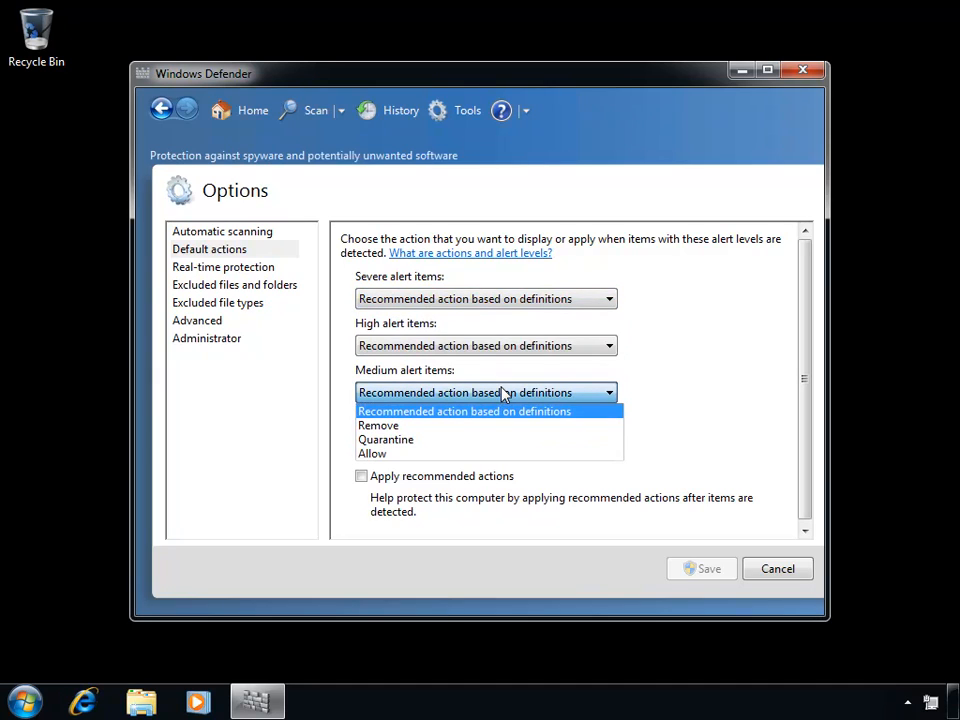
{"action": "left_click", "coordinate": [671, 403]}
{"action": "left_click", "coordinate": [572, 440]}
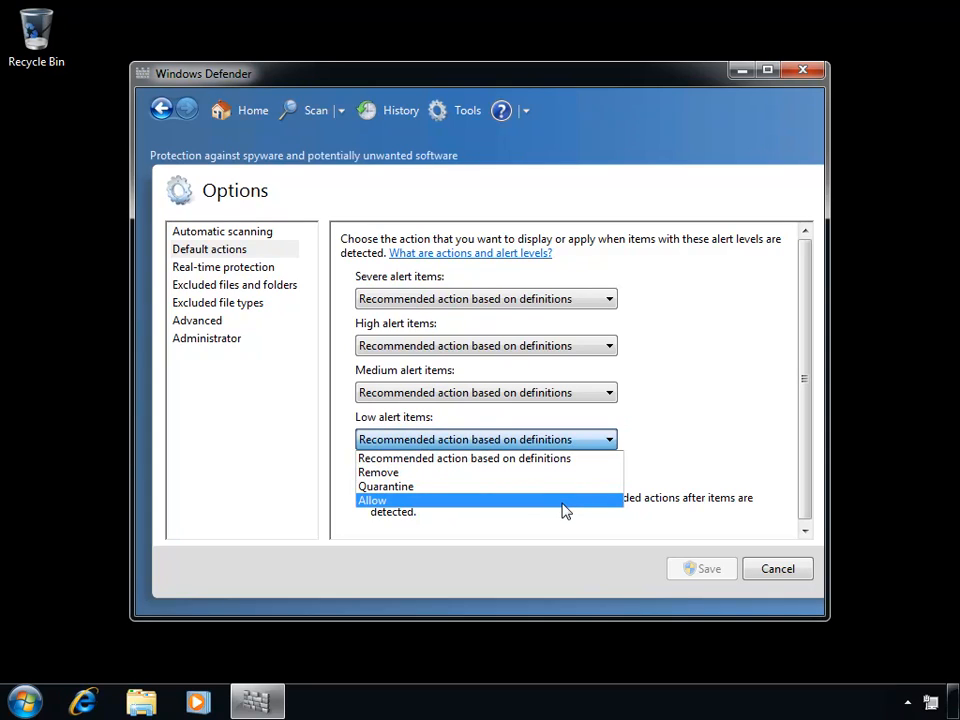
{"action": "left_click", "coordinate": [244, 273]}
{"action": "left_click", "coordinate": [248, 274]}
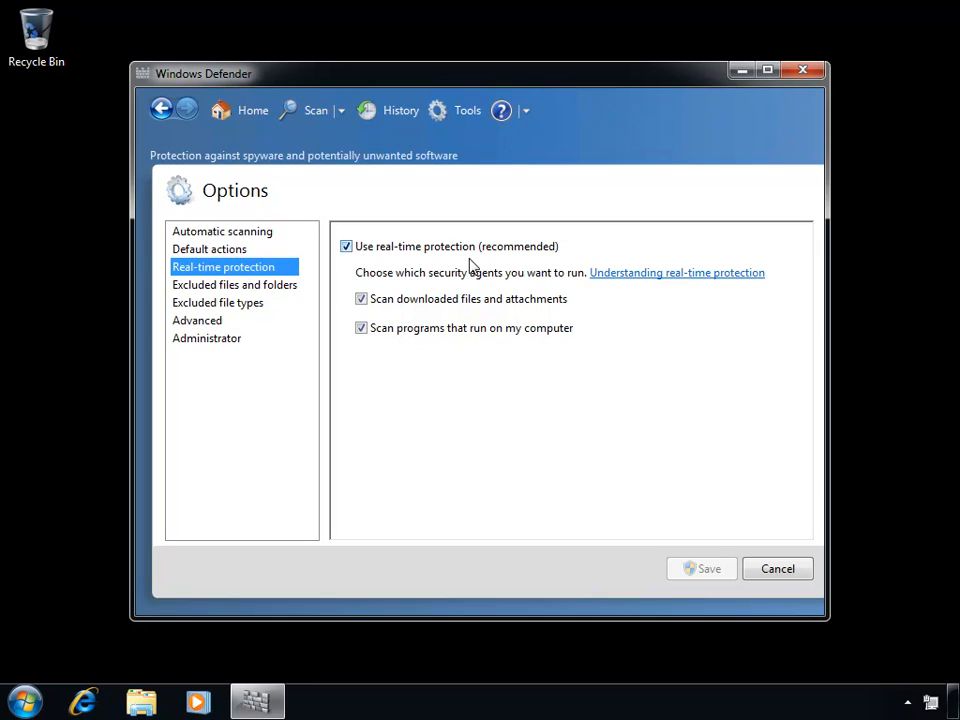
- Exclude the folder C:\Users\Public\Pictures\Sample Pictures from scanning
{"action": "left_click", "coordinate": [279, 292]}
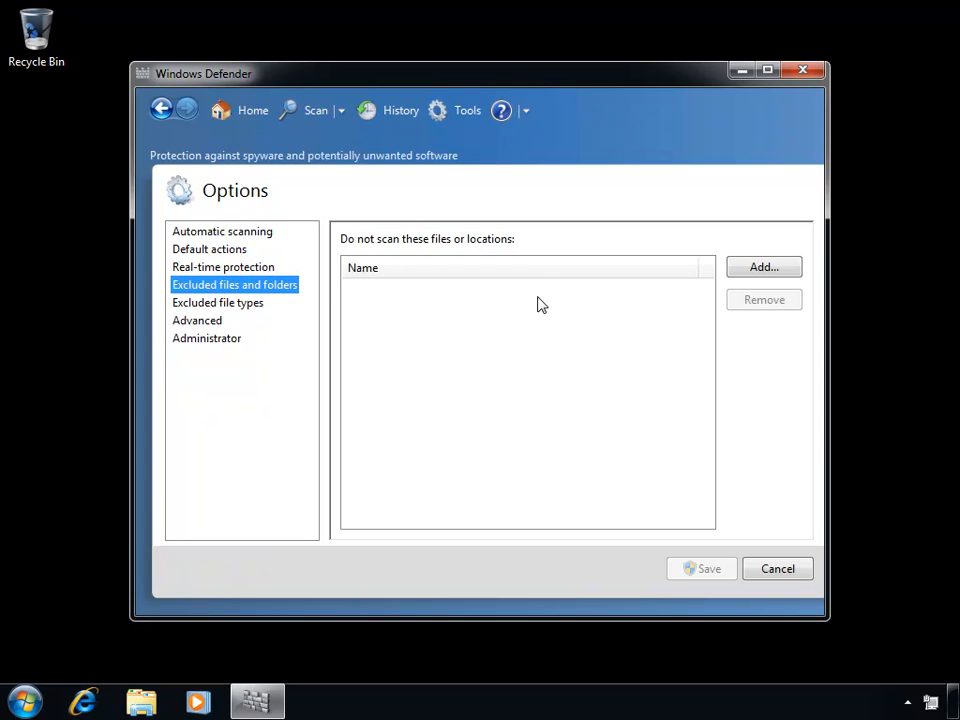
{"action": "left_click", "coordinate": [750, 273]}
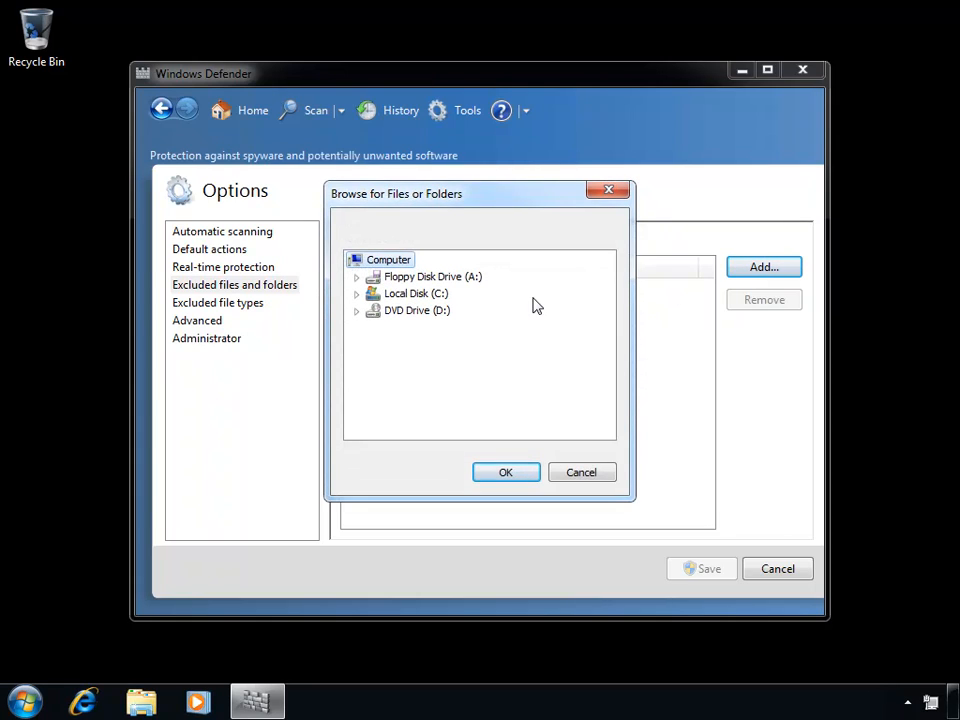
{"action": "left_click", "coordinate": [357, 294]}
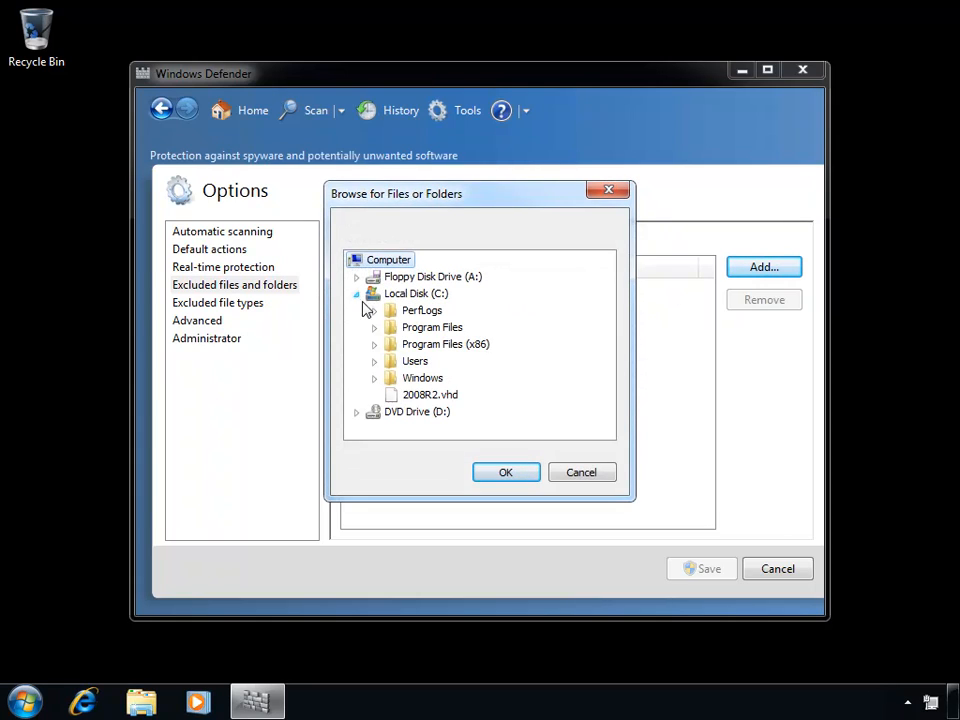
{"action": "left_click", "coordinate": [374, 361]}
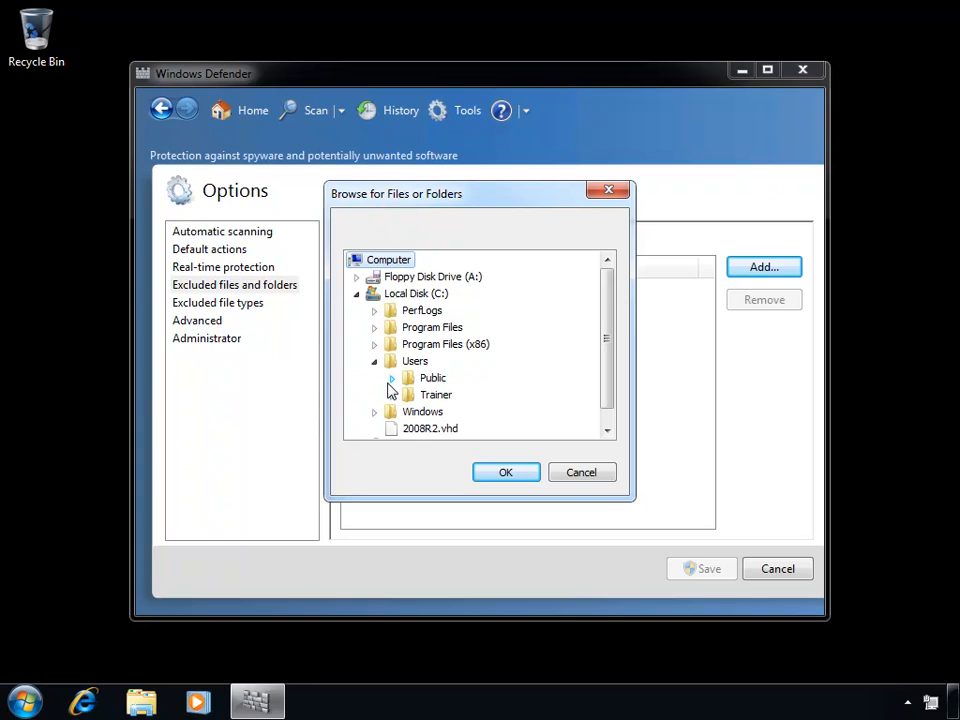
{"action": "left_click", "coordinate": [392, 379]}
{"action": "left_click", "coordinate": [409, 395]}
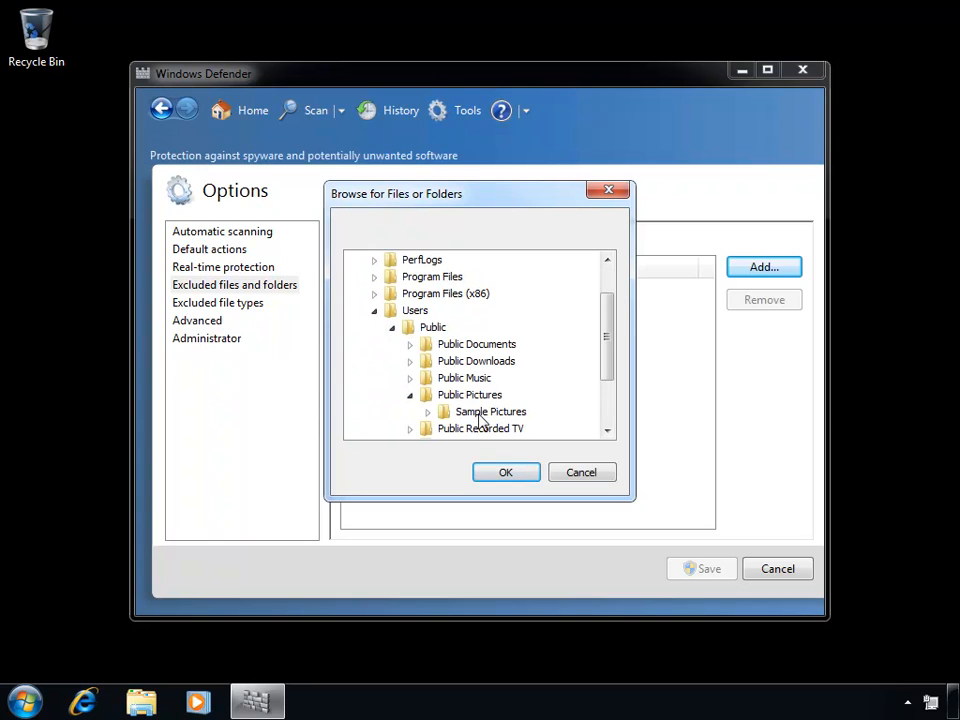
{"action": "left_click", "coordinate": [482, 414]}
{"action": "left_click", "coordinate": [507, 471]}
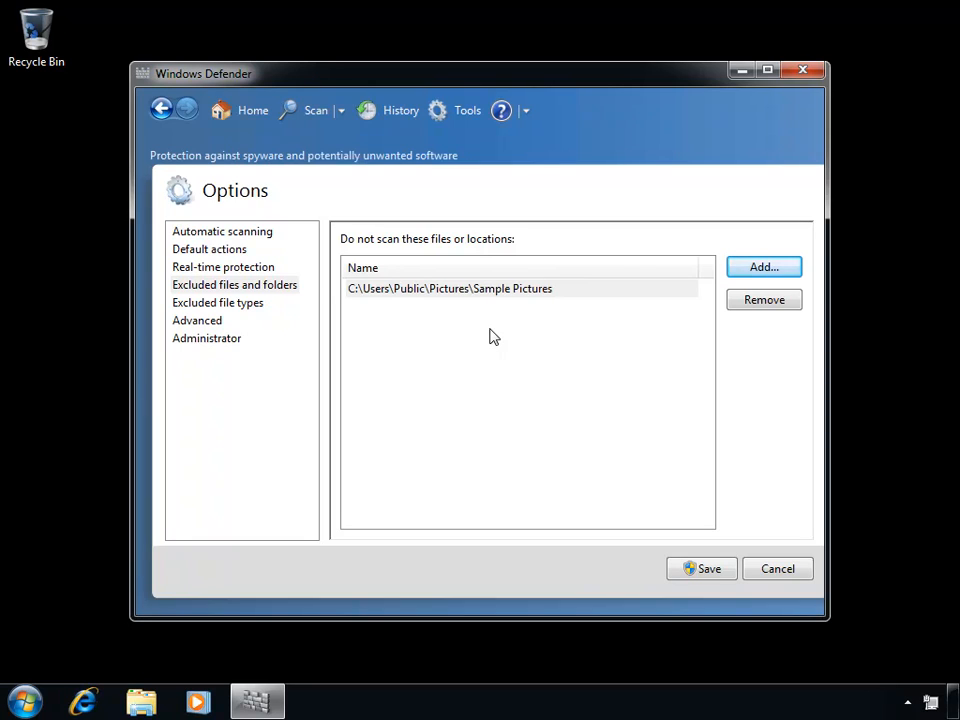
- Exclude the file types *.DOC and *.DOCX from scanning
{"action": "left_click", "coordinate": [202, 311]}
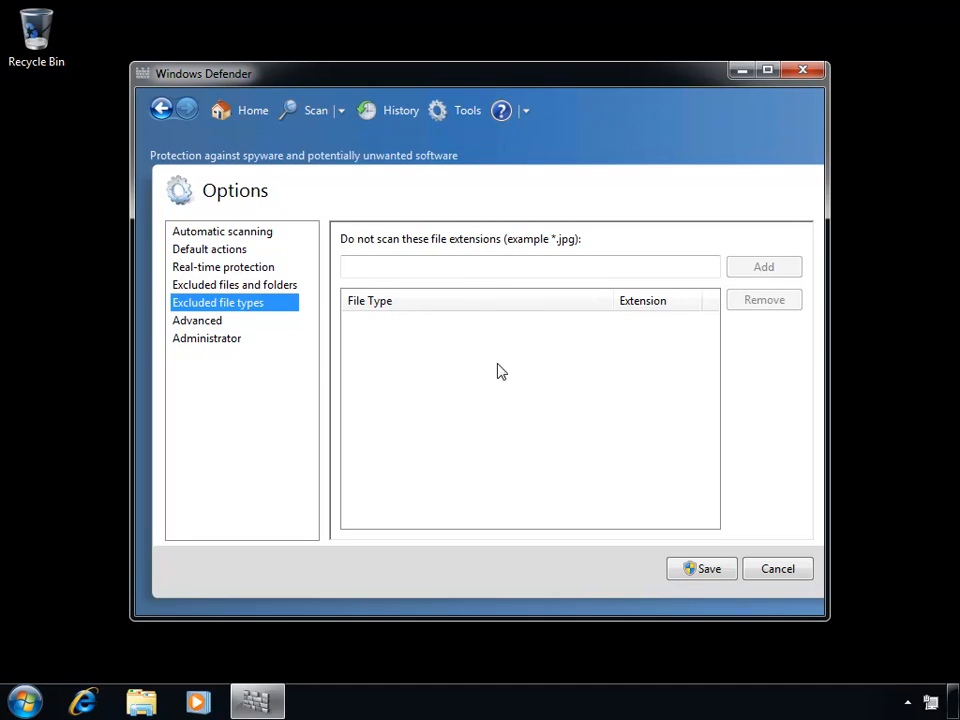
{"action": "left_click", "coordinate": [470, 264]}
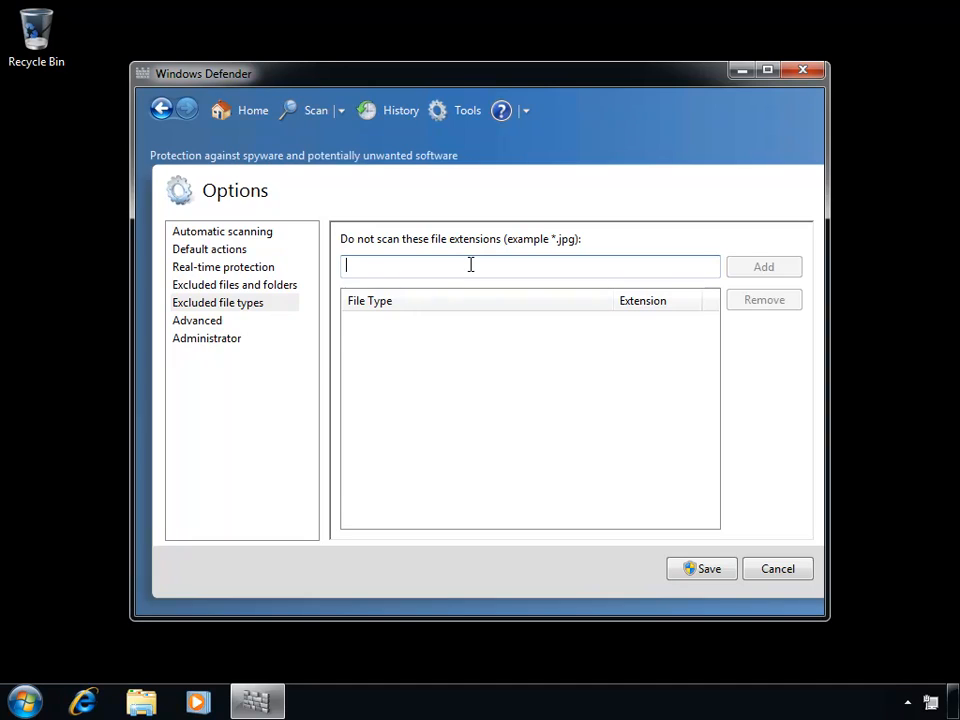
{"action": "type", "text": "*"}
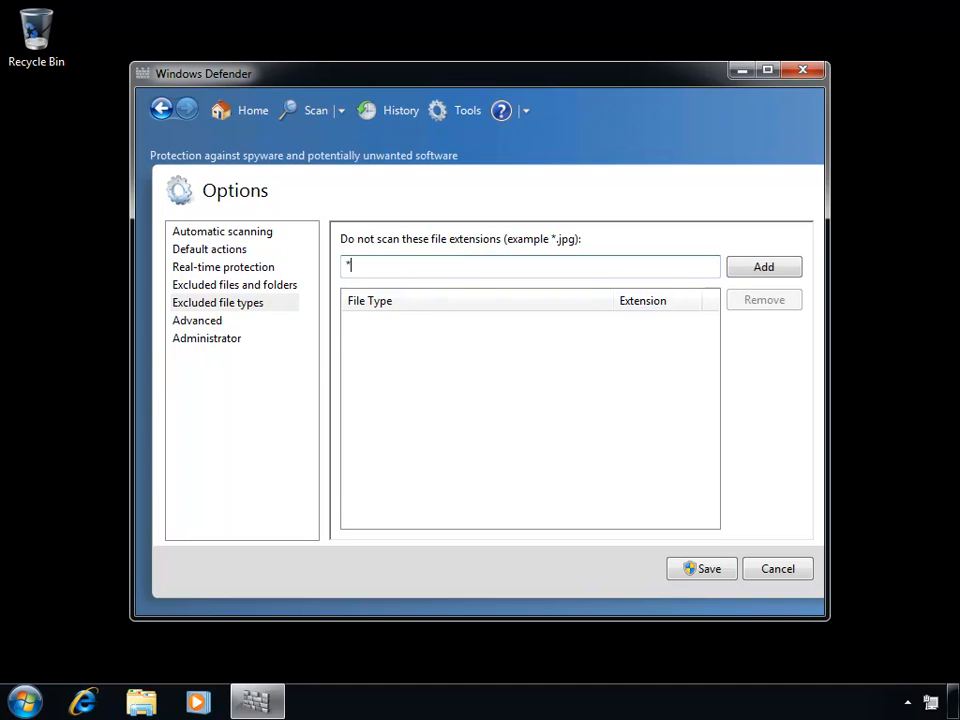
{"action": "type", "text": ".DOC"}
{"action": "left_click", "coordinate": [744, 271]}
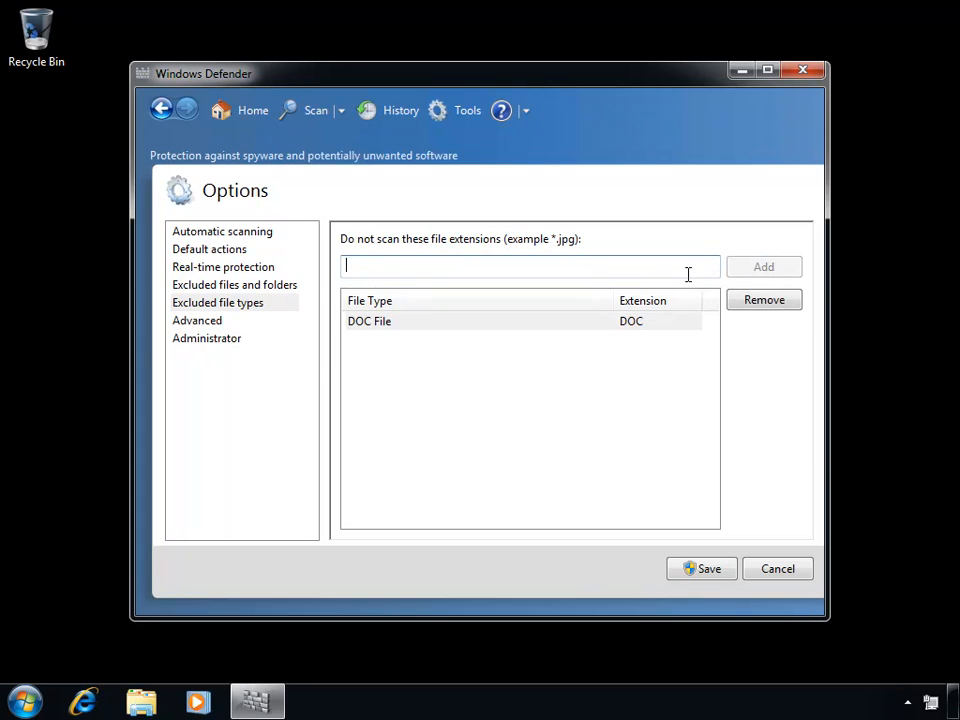
{"action": "type", "text": "*"}
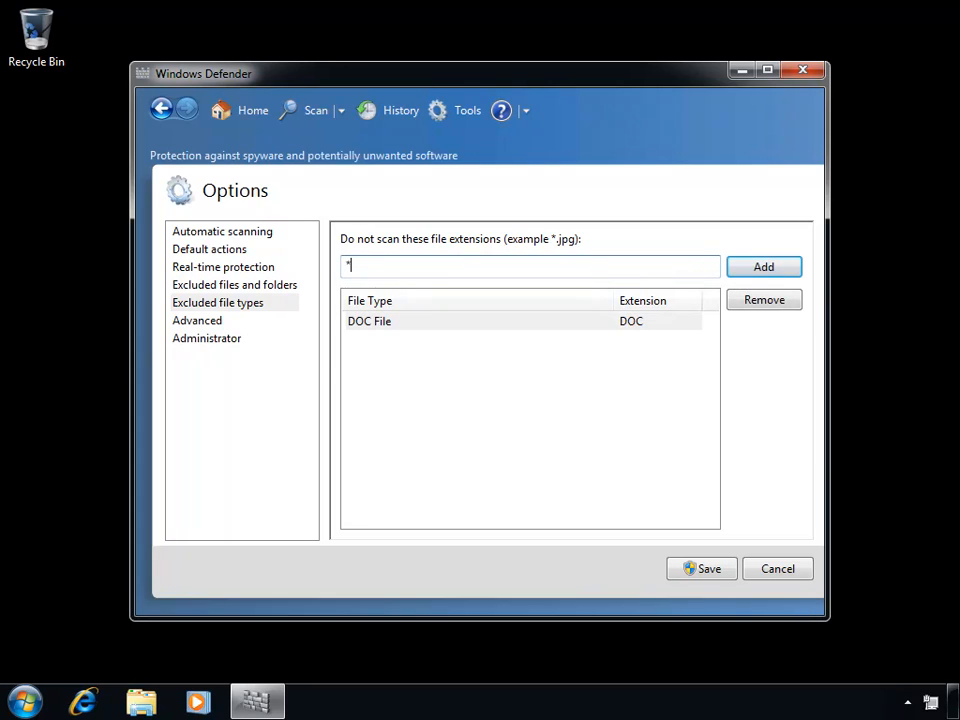
{"action": "type", "text": ".DOCX"}
{"action": "left_click", "coordinate": [786, 274]}
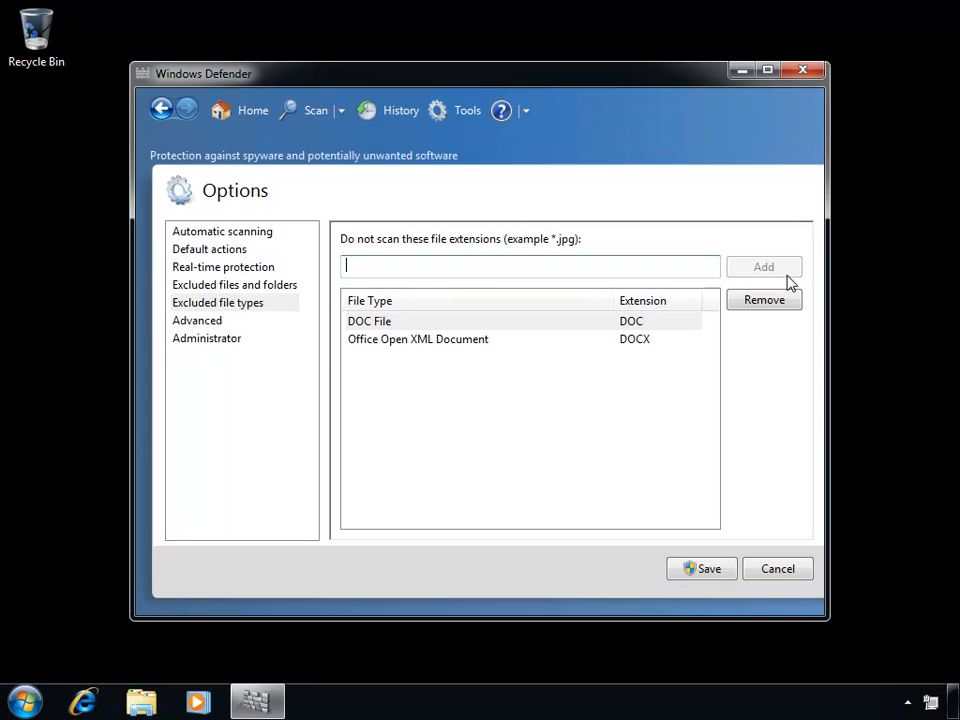
- Review the advanced scanning settings and the administrator settings in the Windows Defender options
{"action": "left_click", "coordinate": [232, 321]}
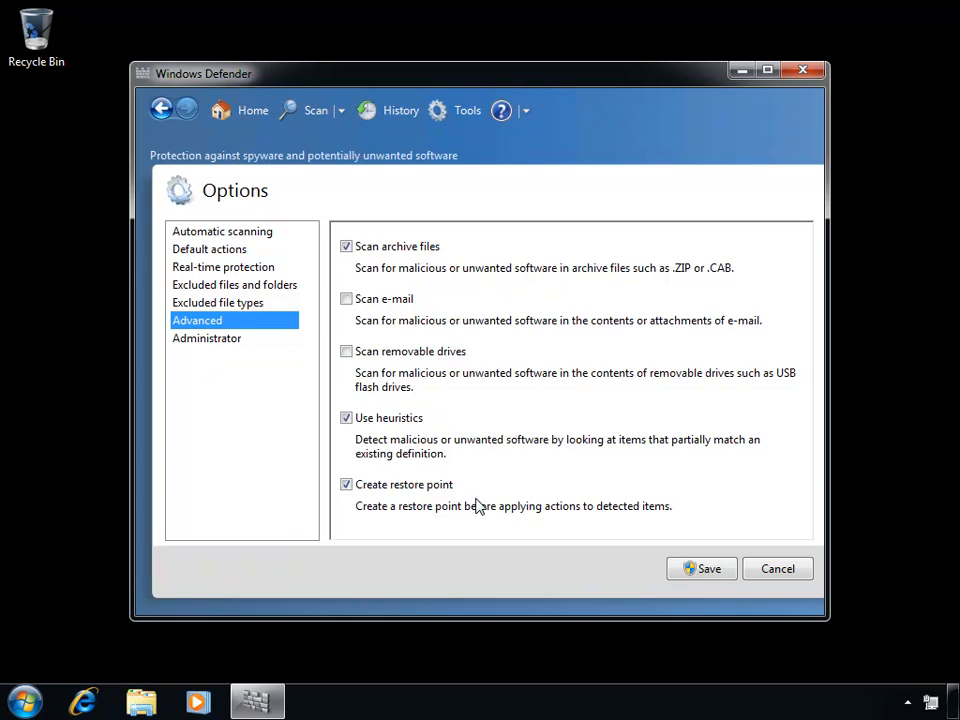
{"action": "left_click", "coordinate": [218, 345]}
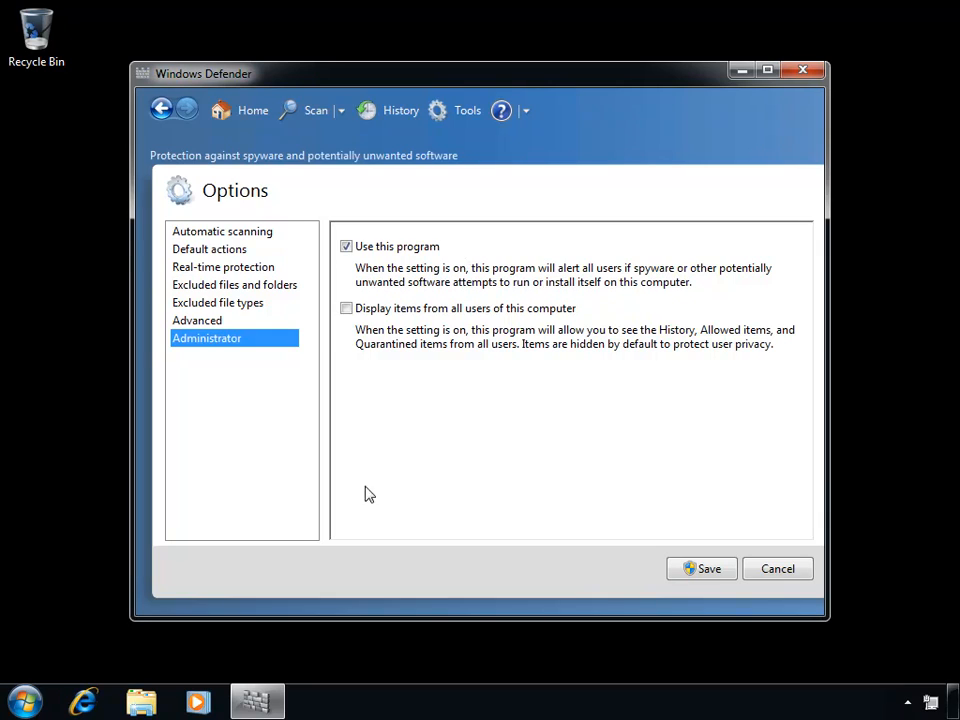
- Start Task Manager, move it clear of the Windows Defender options, and show the list of services
{"action": "left_click", "coordinate": [605, 706]}
{"action": "right_click", "coordinate": [605, 706]}
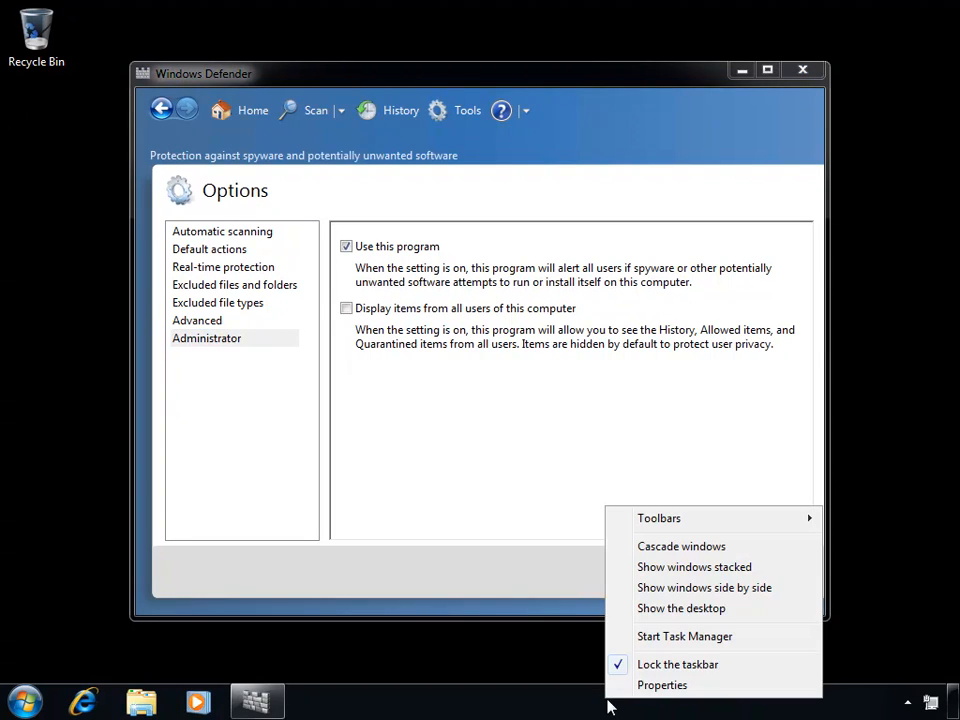
{"action": "left_click", "coordinate": [671, 642]}
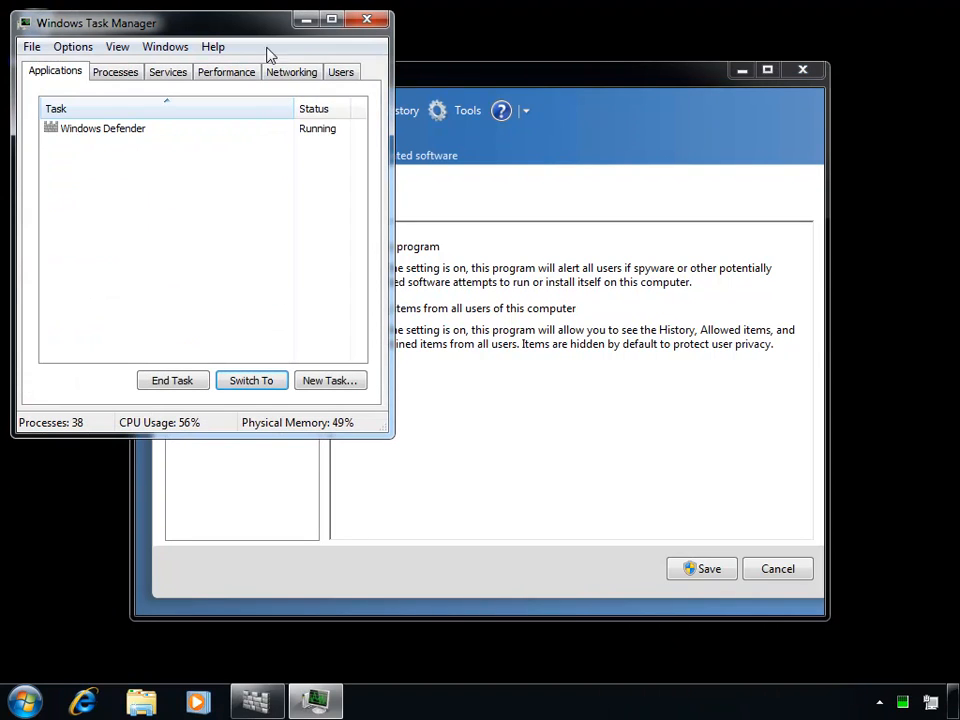
{"action": "left_click_drag", "start_coordinate": [250, 28], "coordinate": [816, 22]}
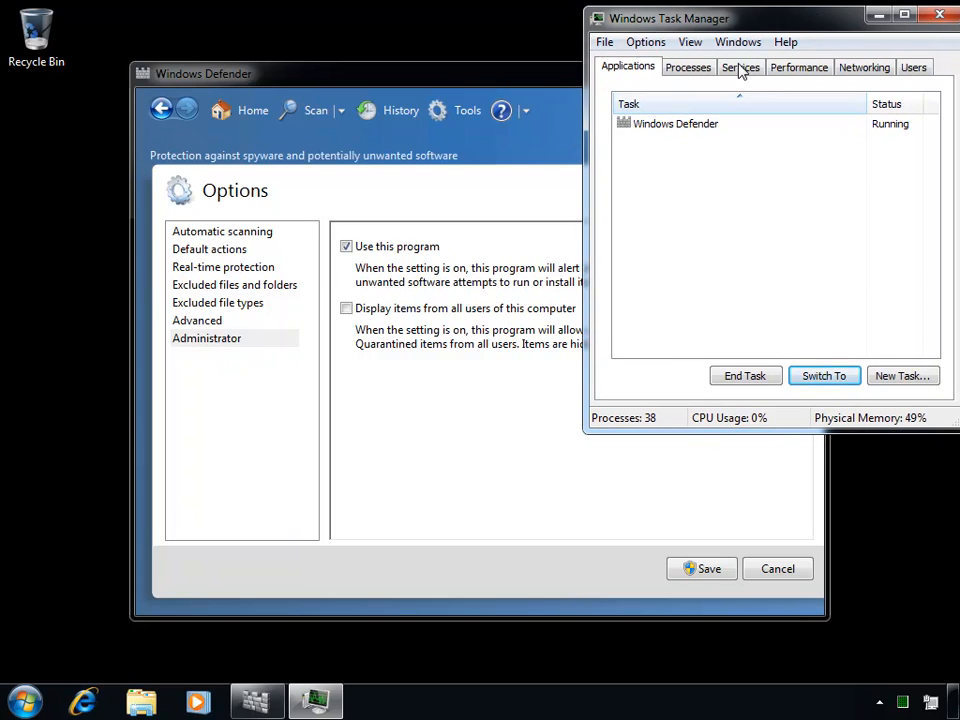
{"action": "left_click", "coordinate": [742, 70]}
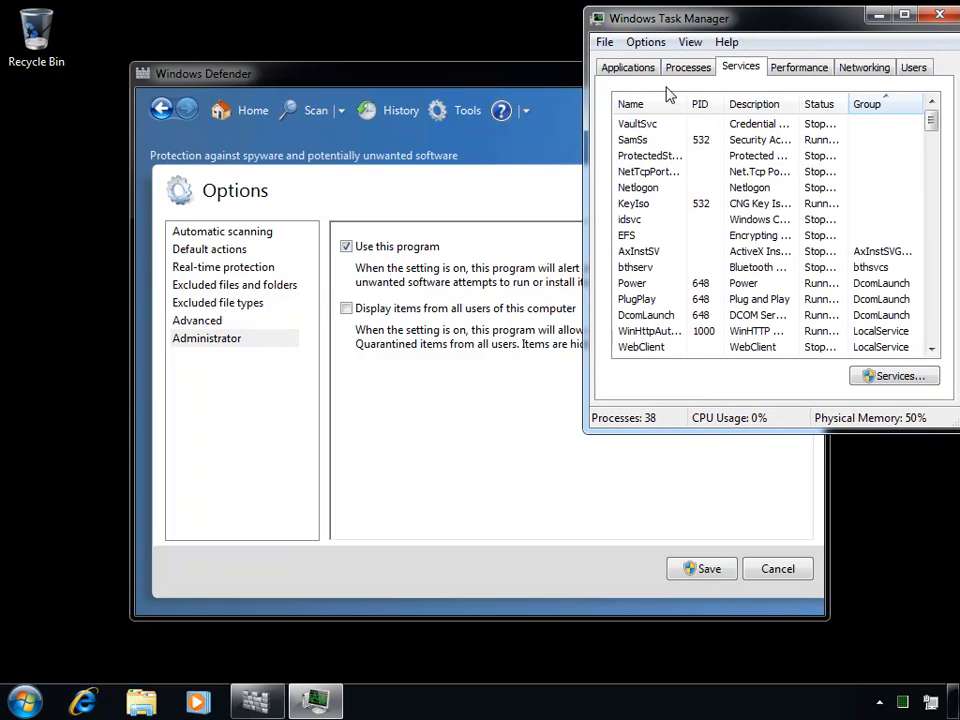
- Sort the services by name, select the WinDefend service, and widen the Status column to read its full status
{"action": "left_click", "coordinate": [634, 104]}
{"action": "left_click_drag", "start_coordinate": [932, 126], "coordinate": [932, 340]}
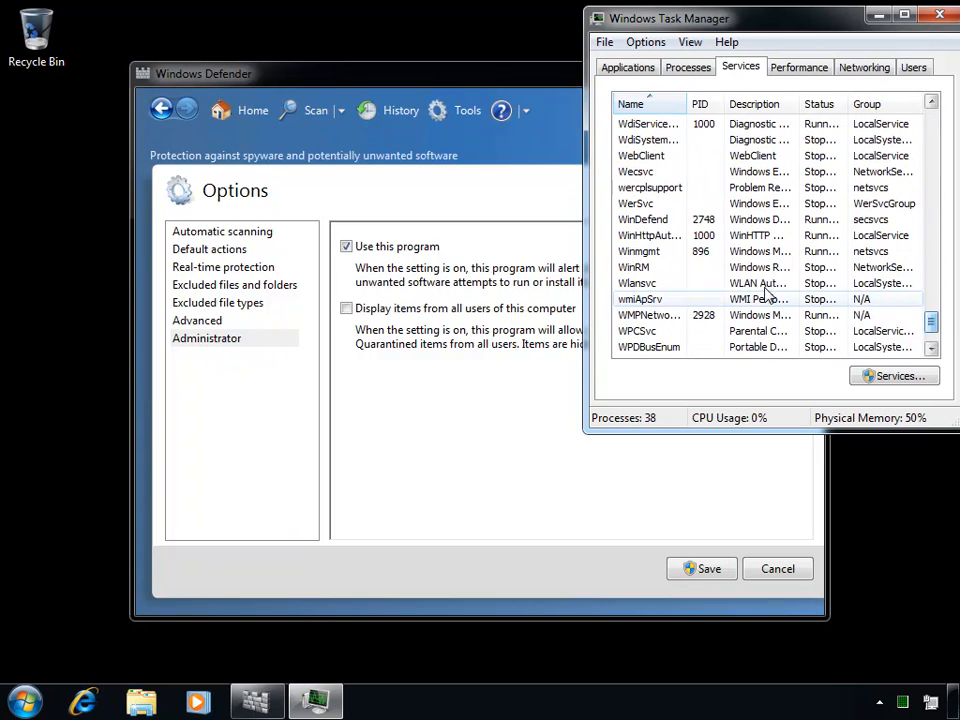
{"action": "left_click", "coordinate": [645, 221]}
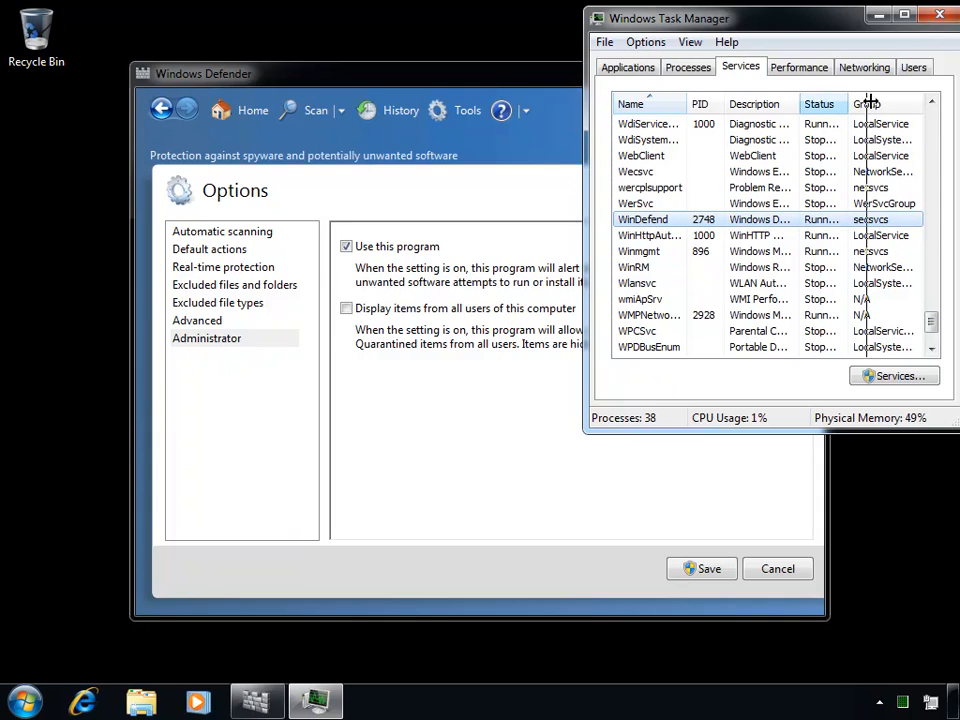
{"action": "left_click_drag", "start_coordinate": [849, 101], "coordinate": [874, 101]}
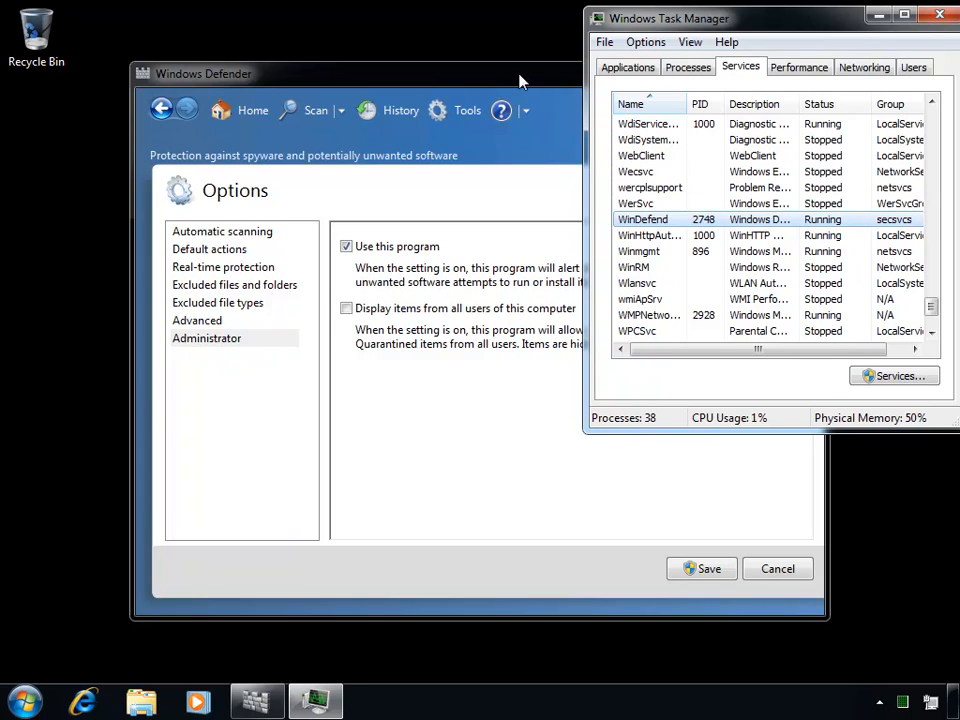
- Turn off Windows Defender in its administrator options, save, check the WinDefend service status in Task Manager, and close the notice
{"action": "left_click_drag", "start_coordinate": [519, 80], "coordinate": [479, 88]}
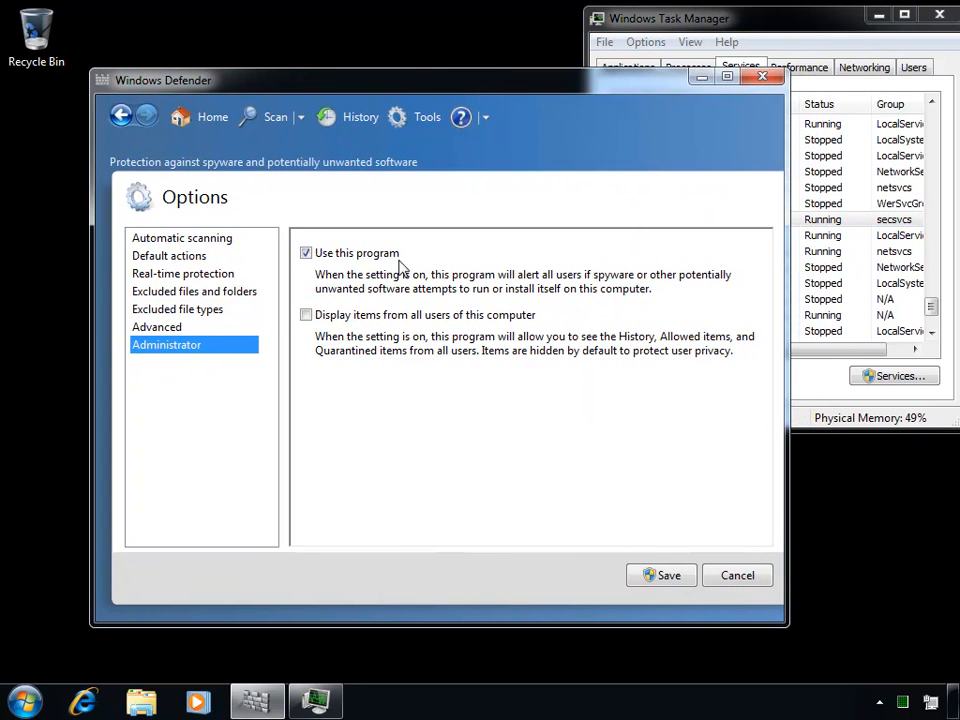
{"action": "left_click", "coordinate": [350, 257]}
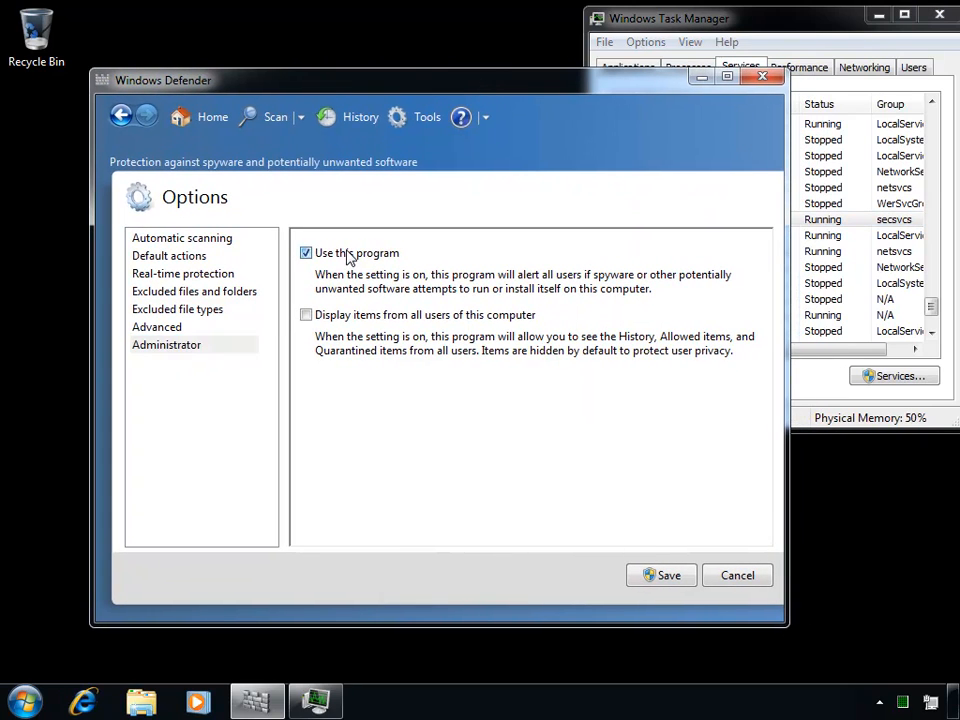
{"action": "left_click", "coordinate": [649, 576]}
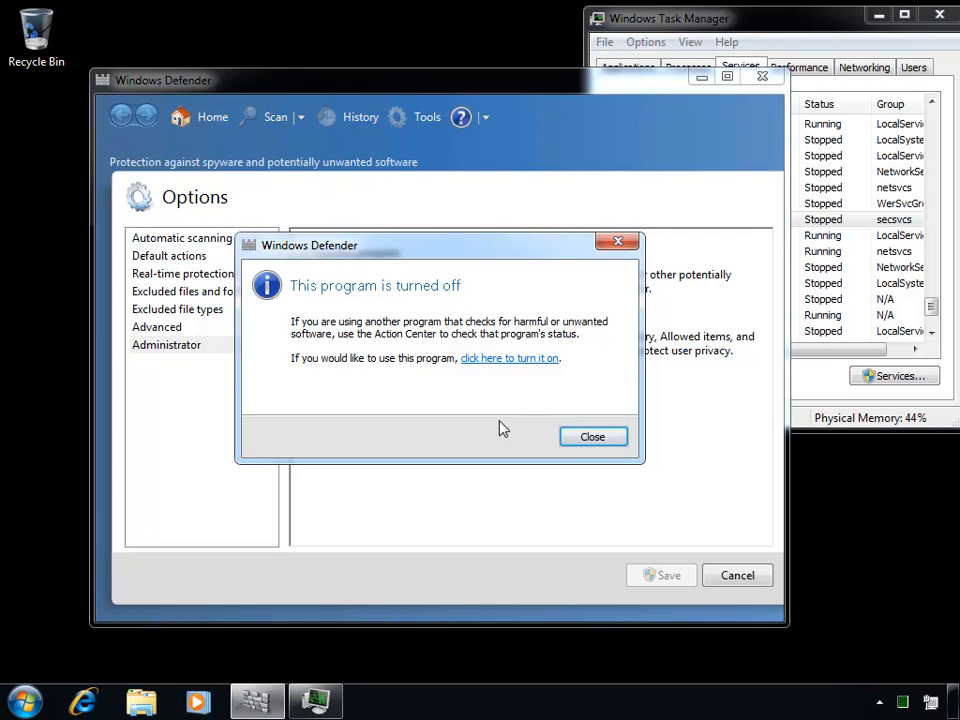
{"action": "left_click", "coordinate": [825, 28]}
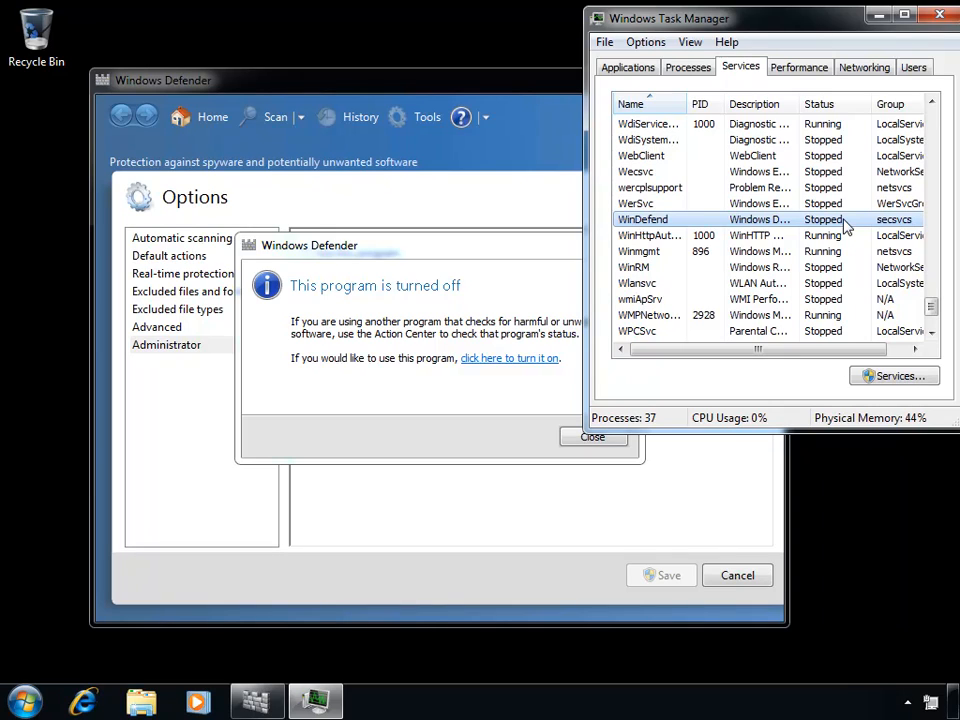
{"action": "left_click", "coordinate": [583, 446]}
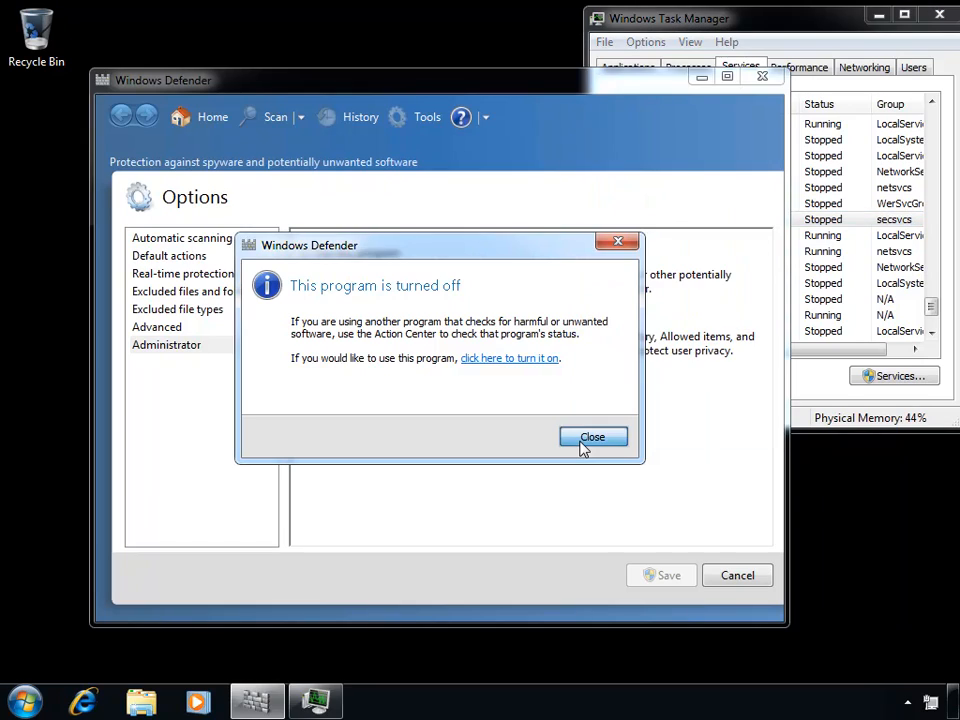
{"action": "left_click", "coordinate": [590, 439]}
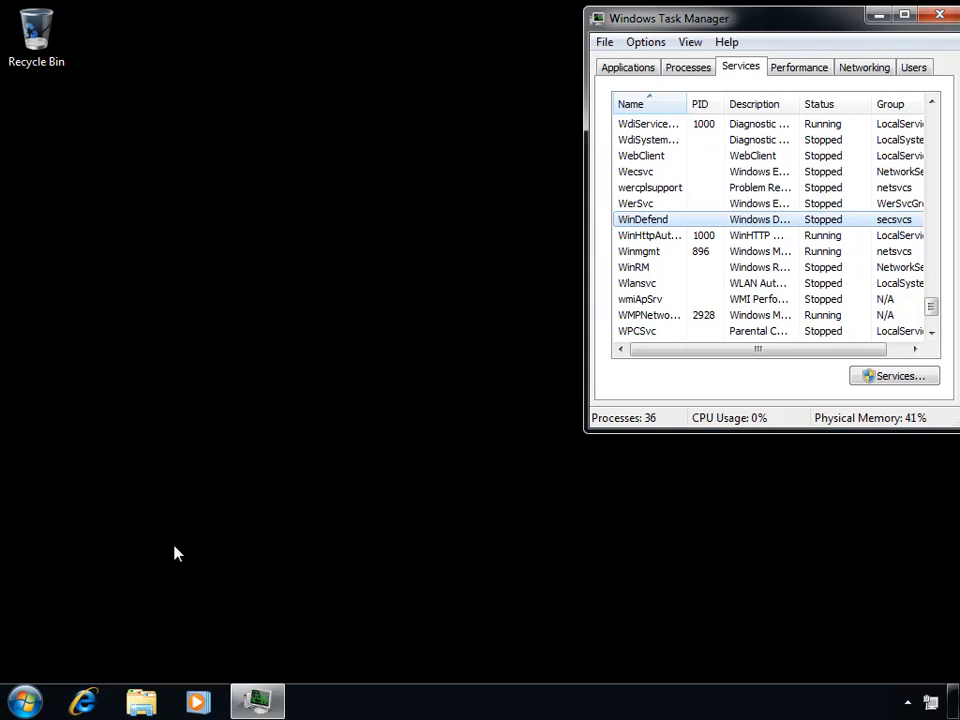
- Search the Start menu for "def", open Windows Defender, and turn the program back on
{"action": "left_click", "coordinate": [25, 703]}
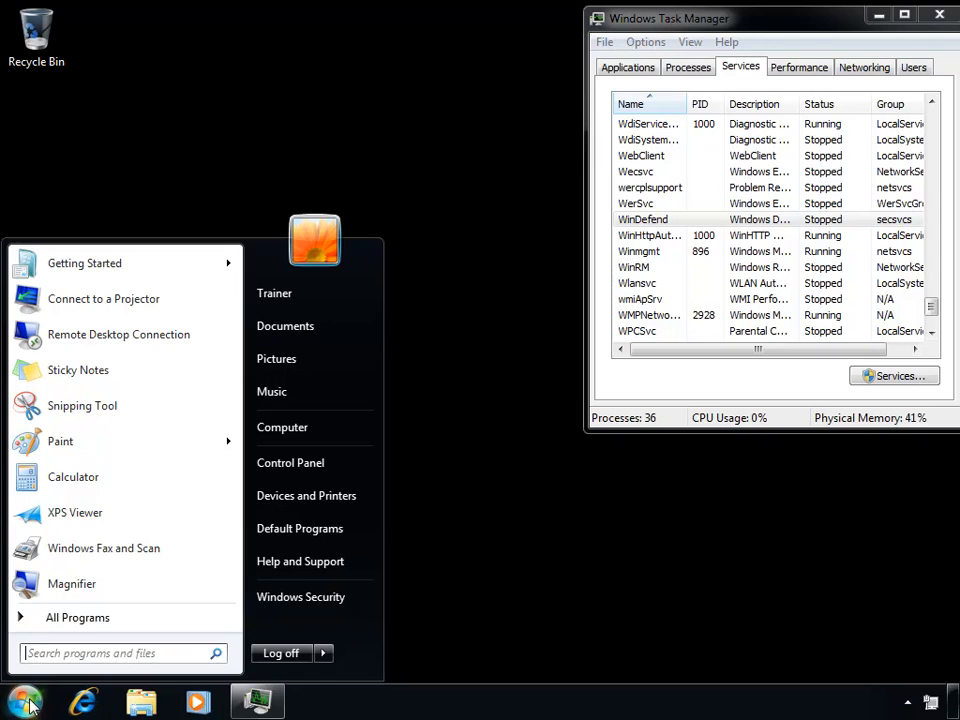
{"action": "type", "text": "def"}
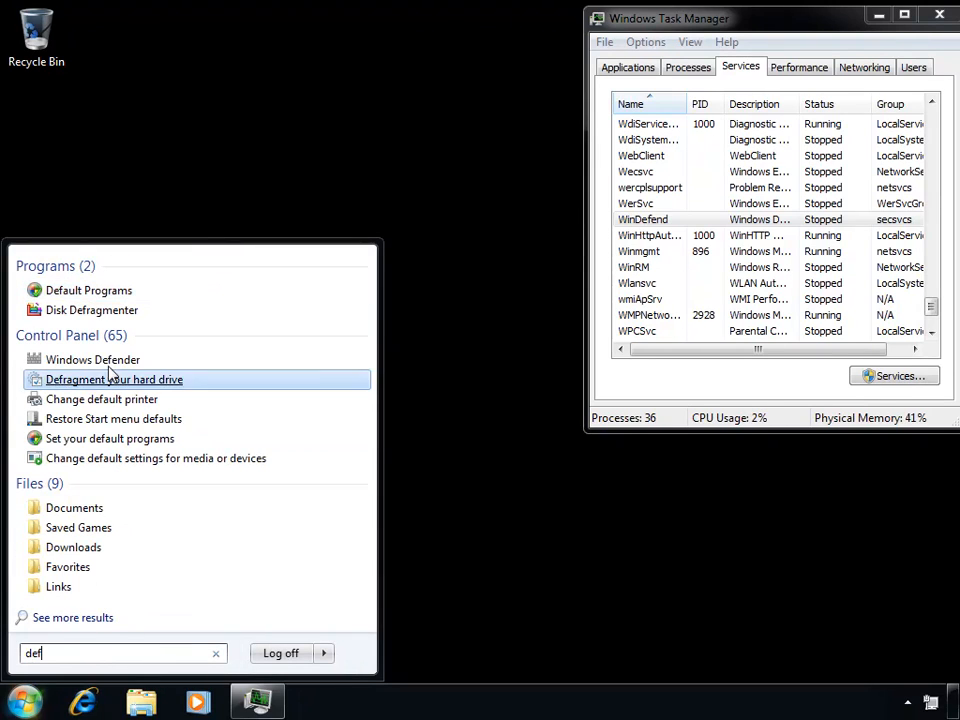
{"action": "left_click", "coordinate": [110, 362]}
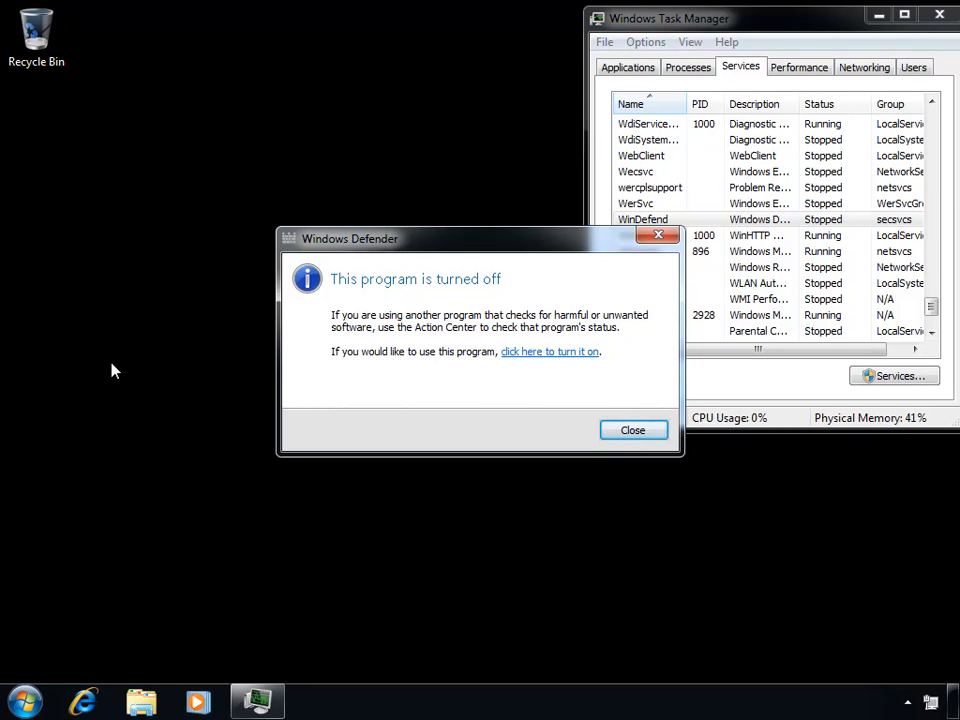
{"action": "left_click", "coordinate": [554, 351]}
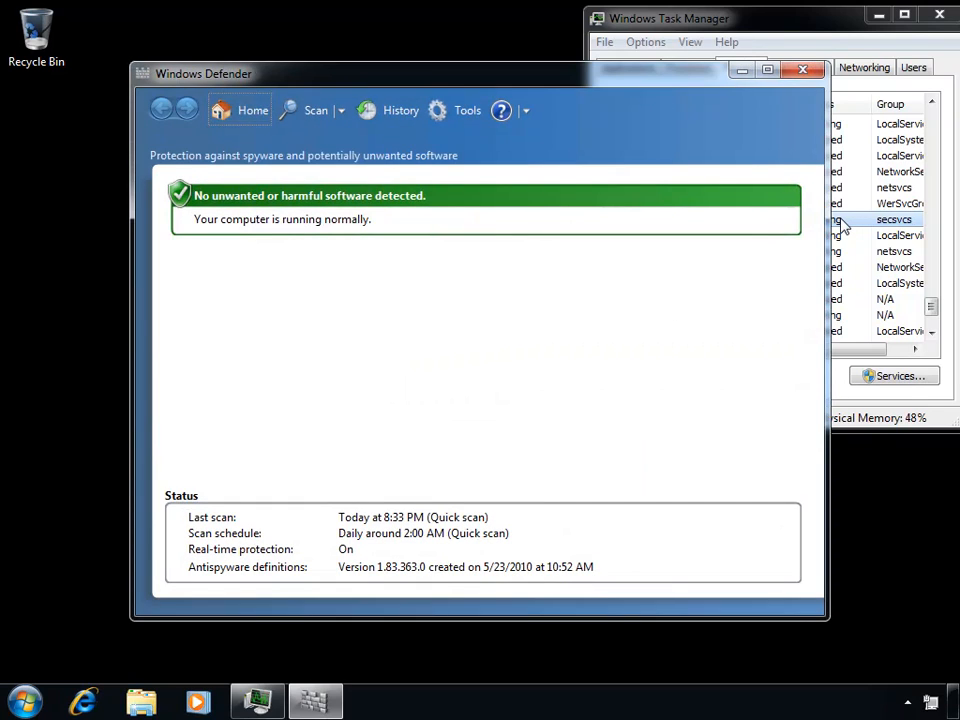
- Review the administrator options and the Microsoft SpyNet membership choices in Windows Defender, leaving both without saving
{"action": "left_click", "coordinate": [470, 112]}
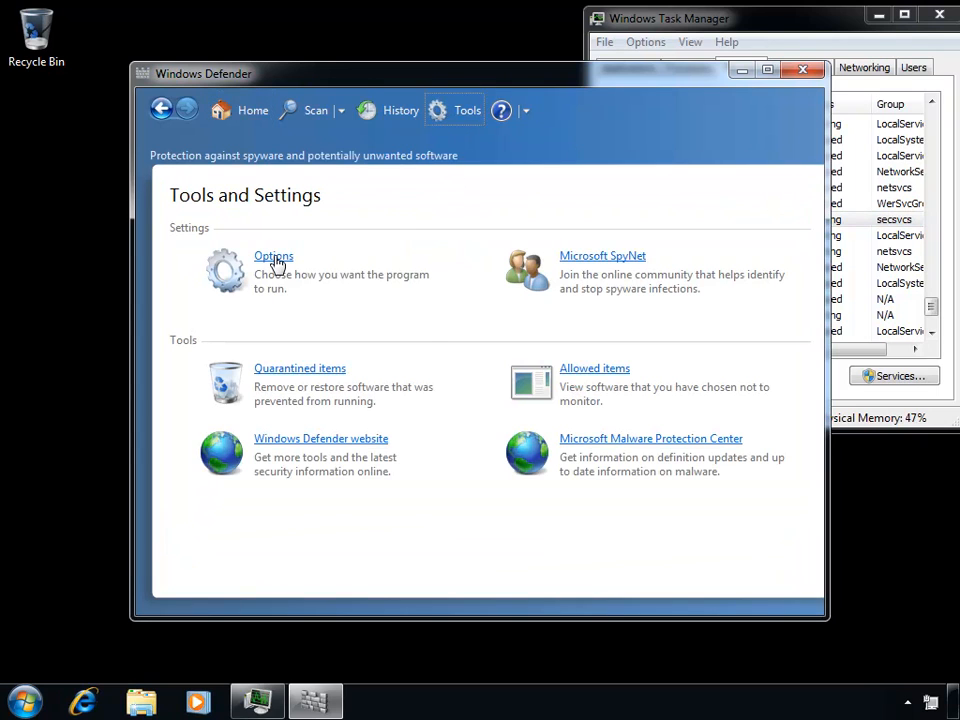
{"action": "left_click", "coordinate": [274, 259]}
{"action": "left_click", "coordinate": [234, 342]}
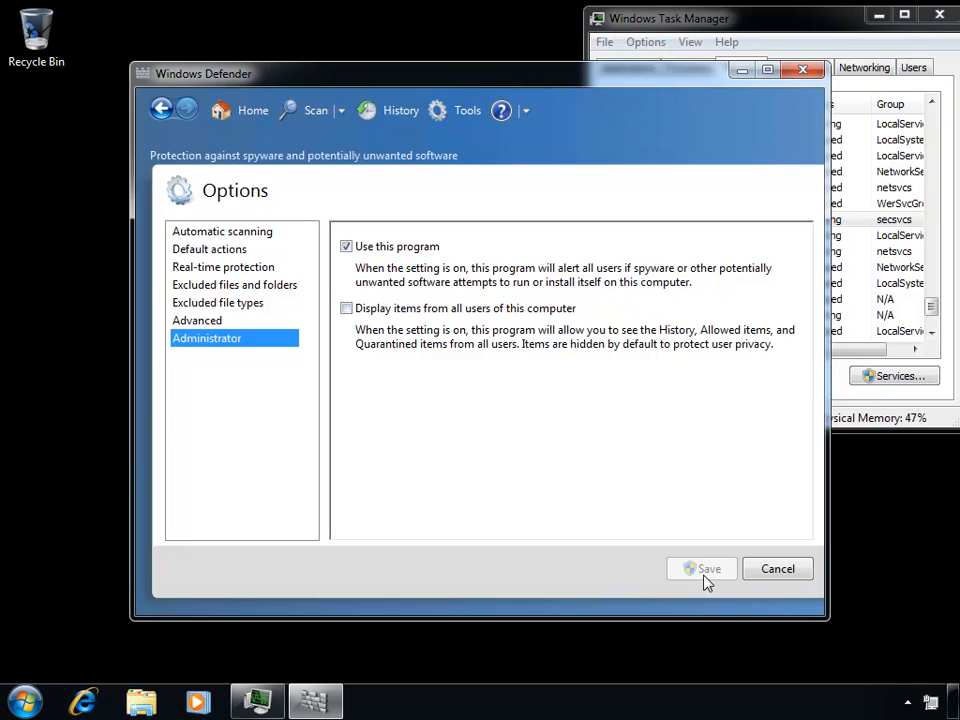
{"action": "left_click", "coordinate": [778, 568]}
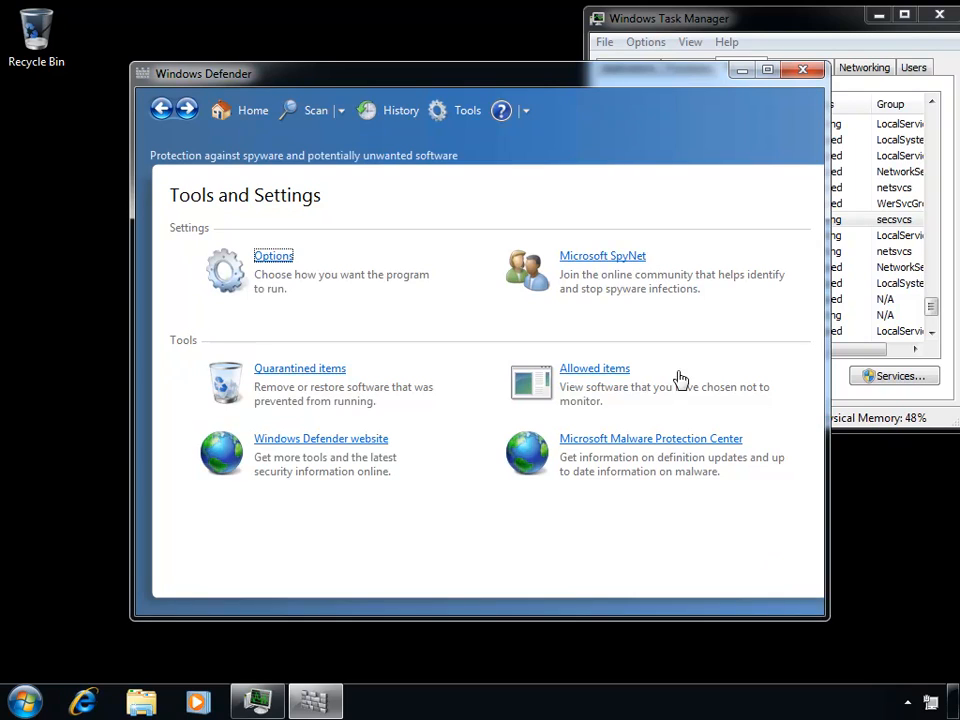
{"action": "left_click", "coordinate": [624, 262]}
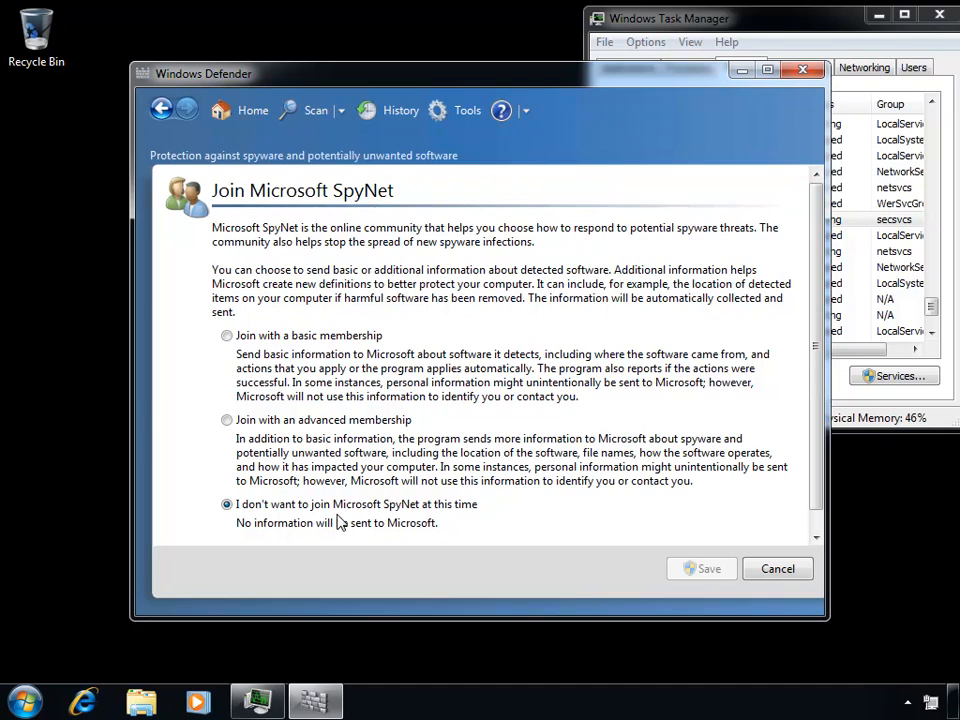
{"action": "left_click", "coordinate": [753, 570]}
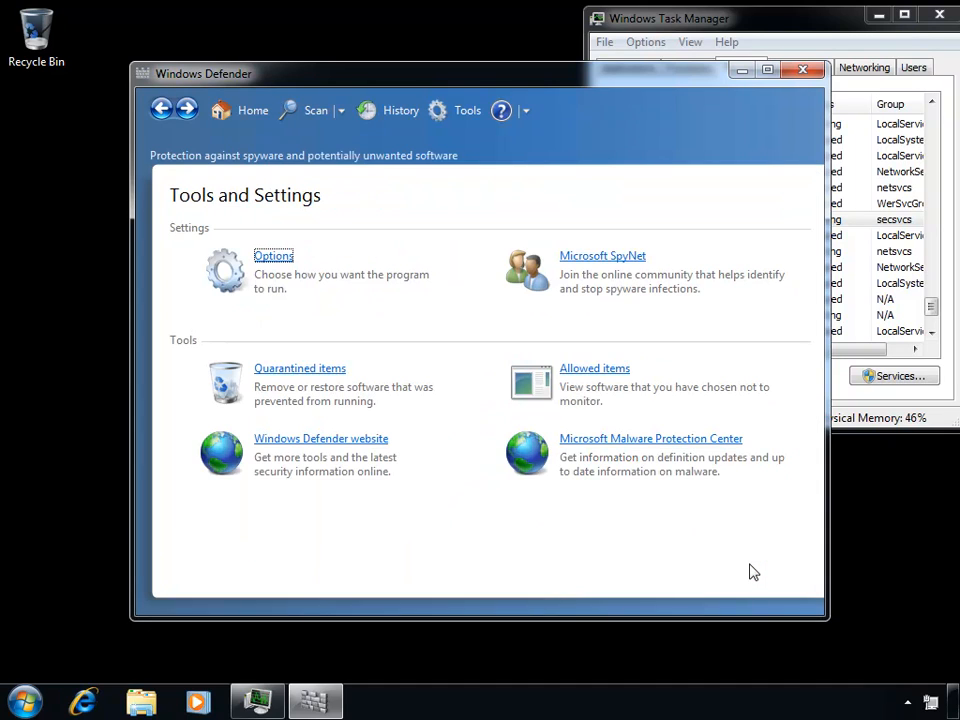
- View the Windows Defender quarantined items and allowed items, and open the history of actions taken
{"action": "left_click", "coordinate": [318, 374]}
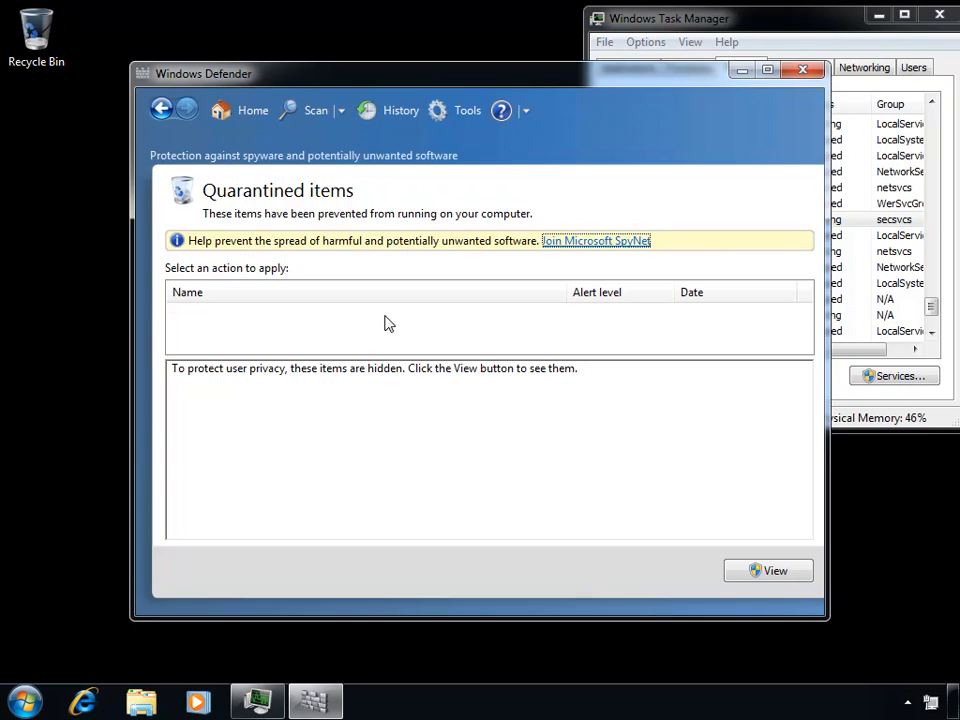
{"action": "left_click", "coordinate": [460, 111]}
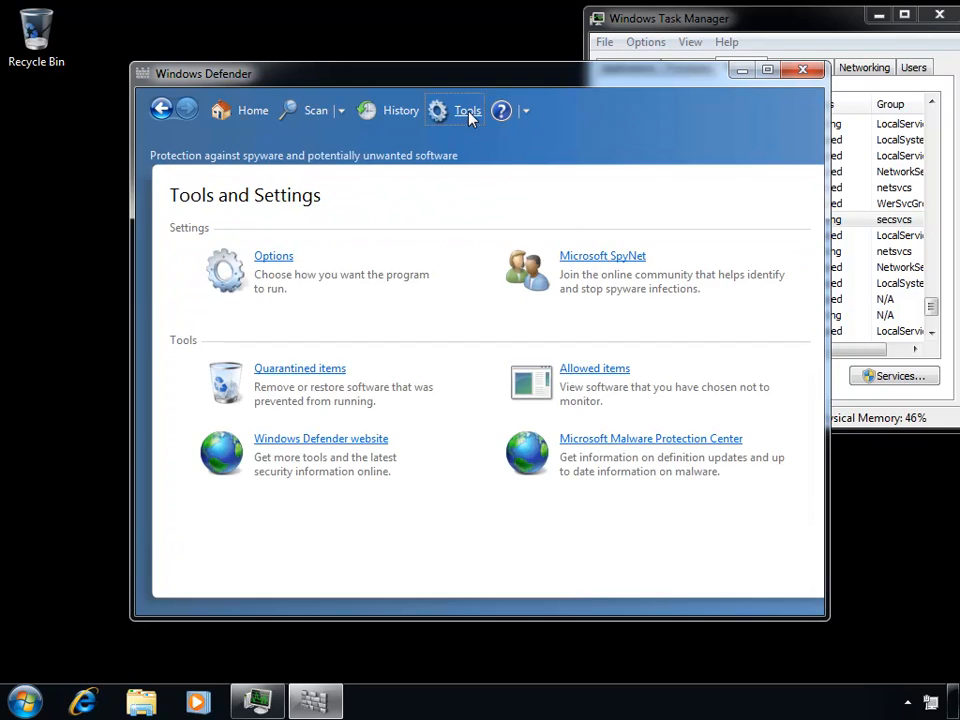
{"action": "left_click", "coordinate": [597, 370]}
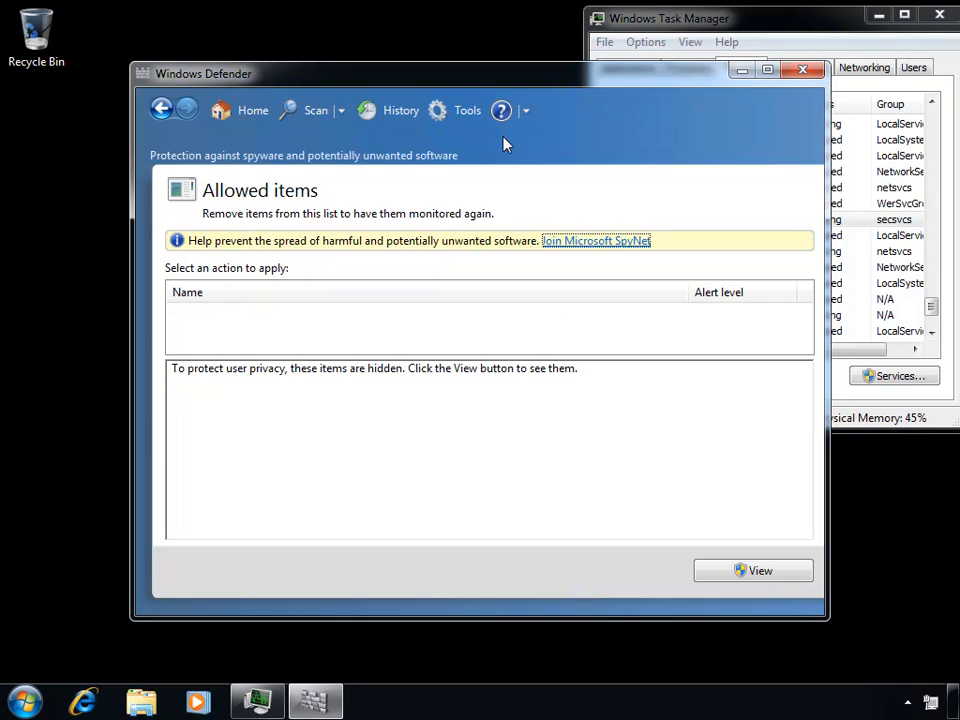
{"action": "left_click", "coordinate": [472, 112]}
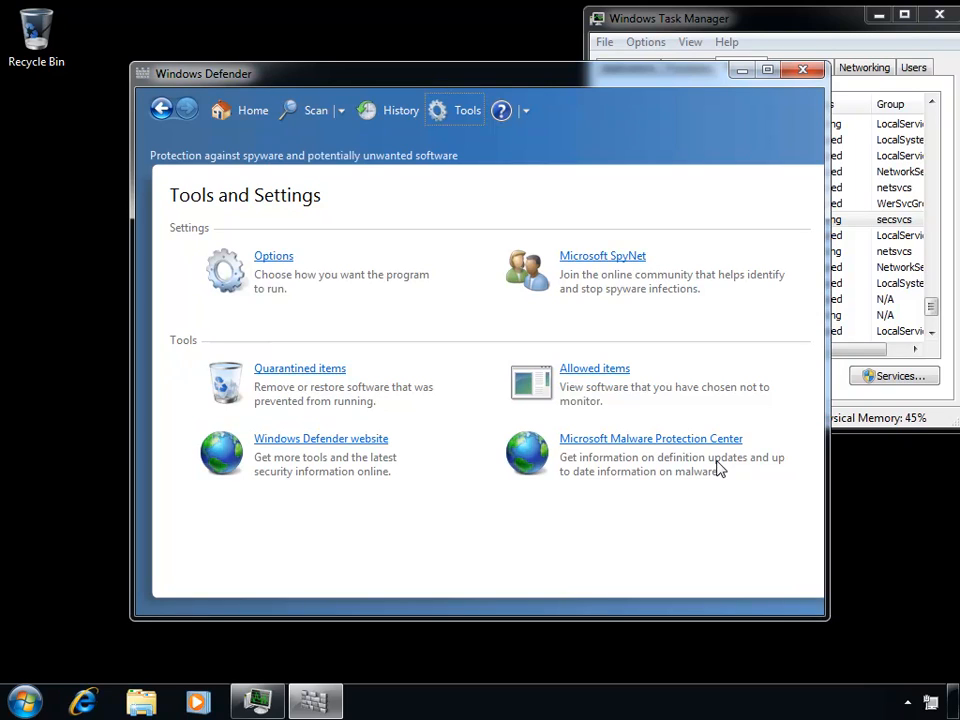
{"action": "left_click", "coordinate": [399, 112]}
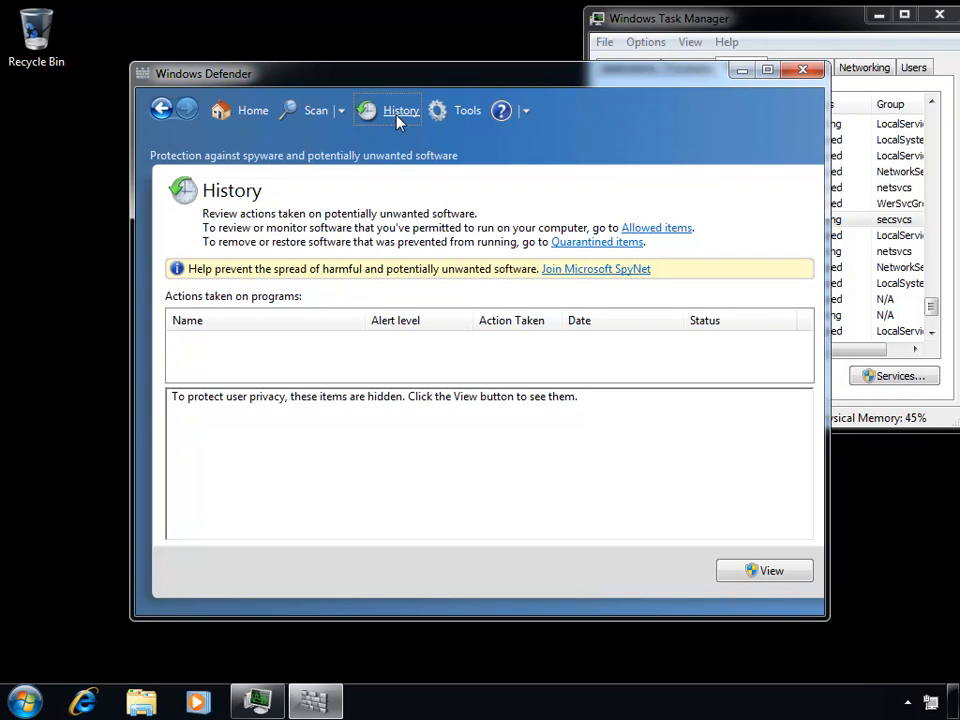
- Start a custom scan of only the Users folder on Local Disk (C:), and cancel the scan while it is running
{"action": "left_click", "coordinate": [342, 116]}
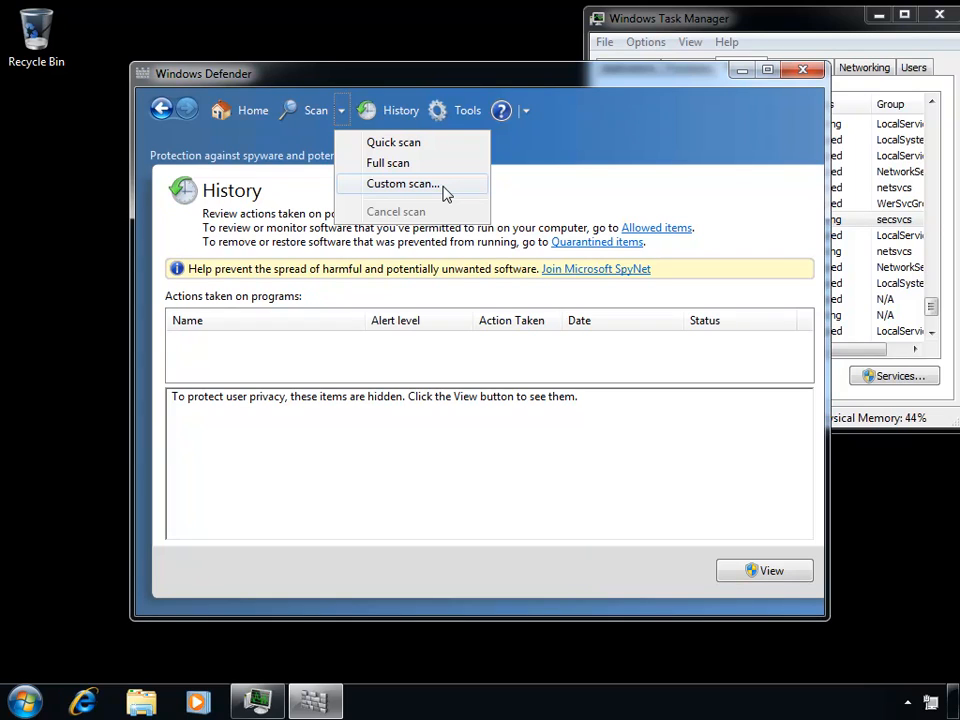
{"action": "left_click", "coordinate": [444, 185]}
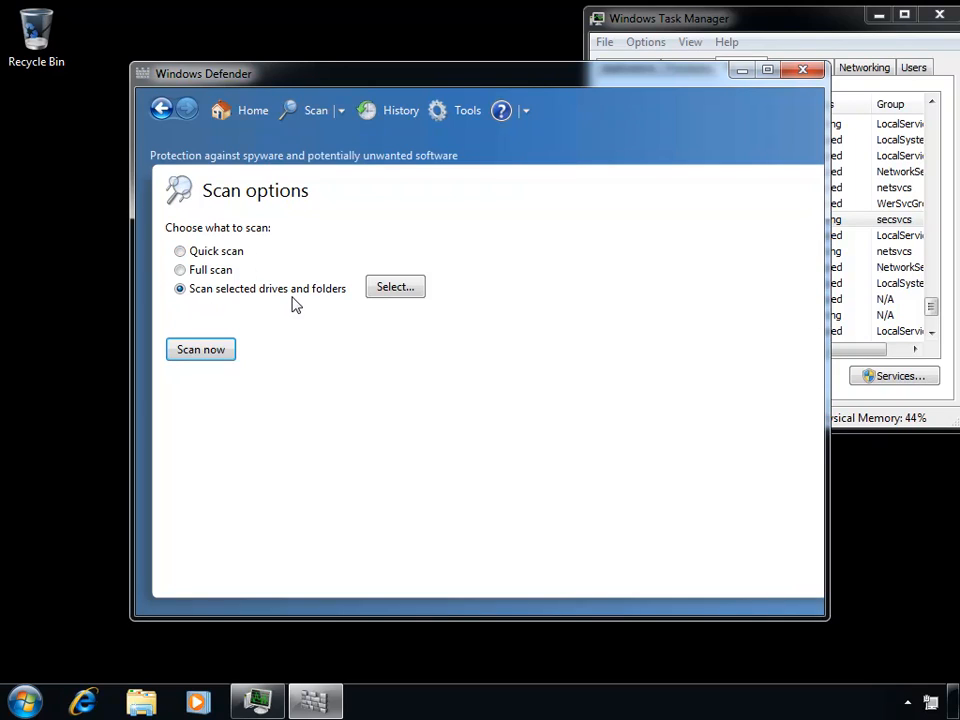
{"action": "left_click", "coordinate": [394, 287]}
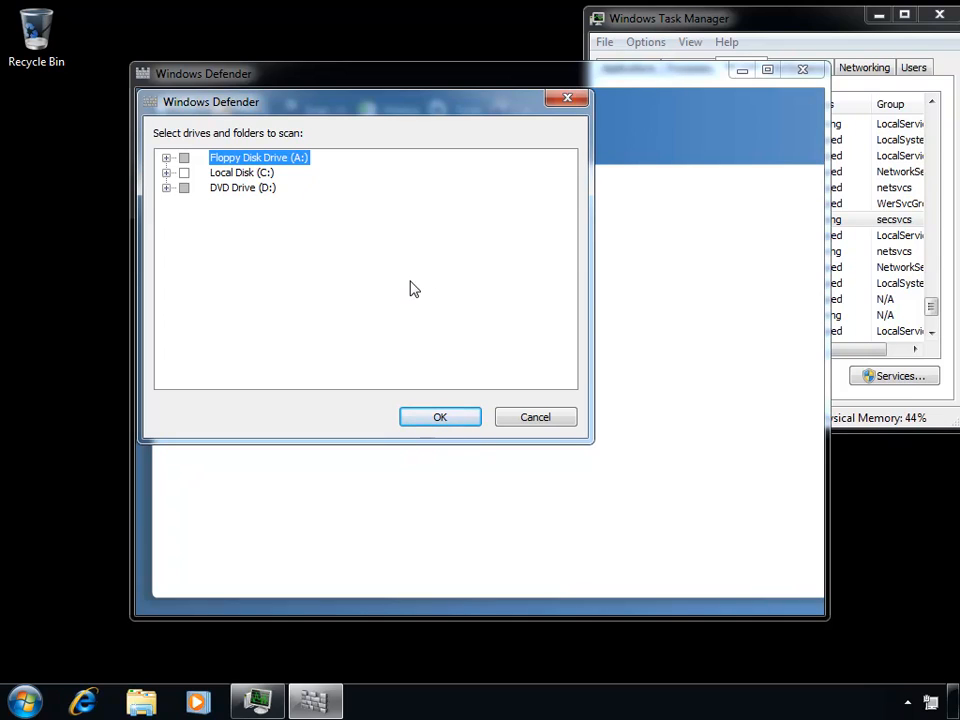
{"action": "left_click", "coordinate": [166, 173]}
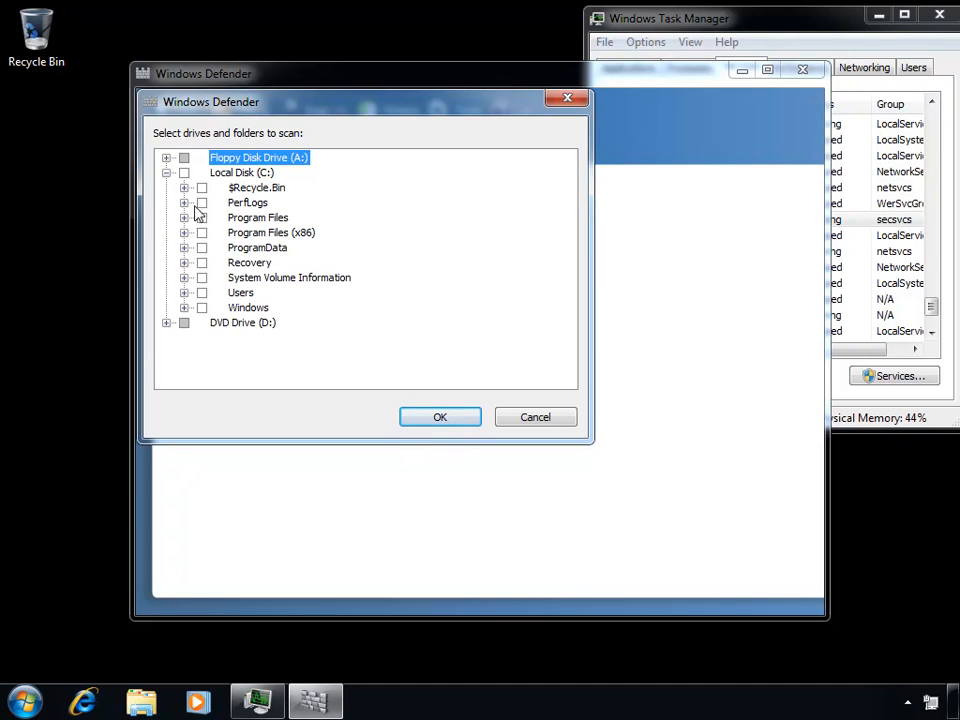
{"action": "left_click", "coordinate": [201, 293]}
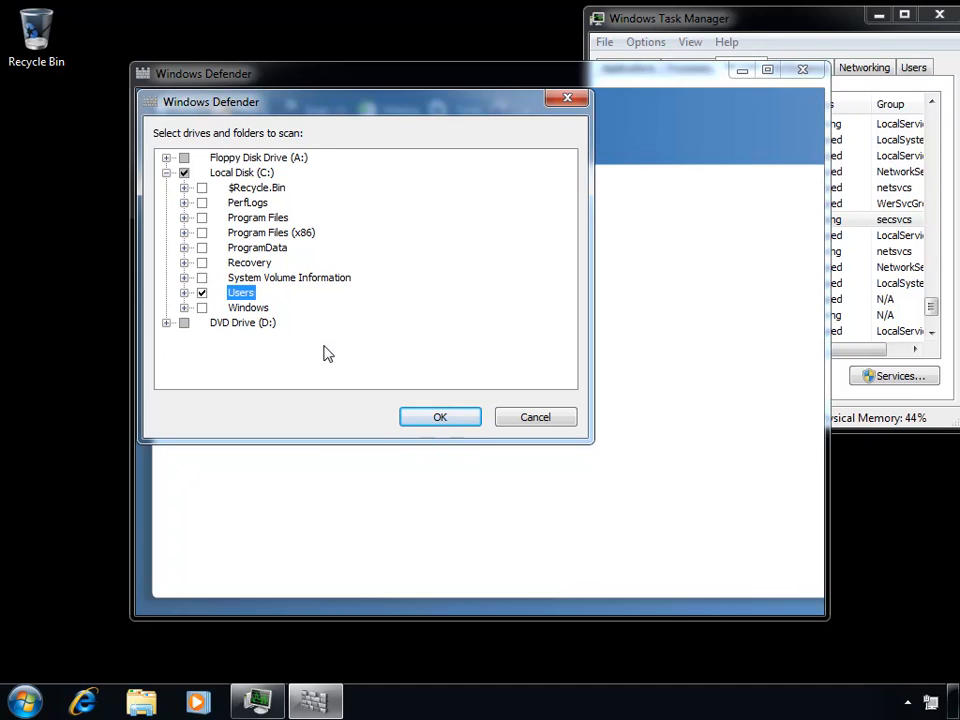
{"action": "left_click", "coordinate": [437, 418]}
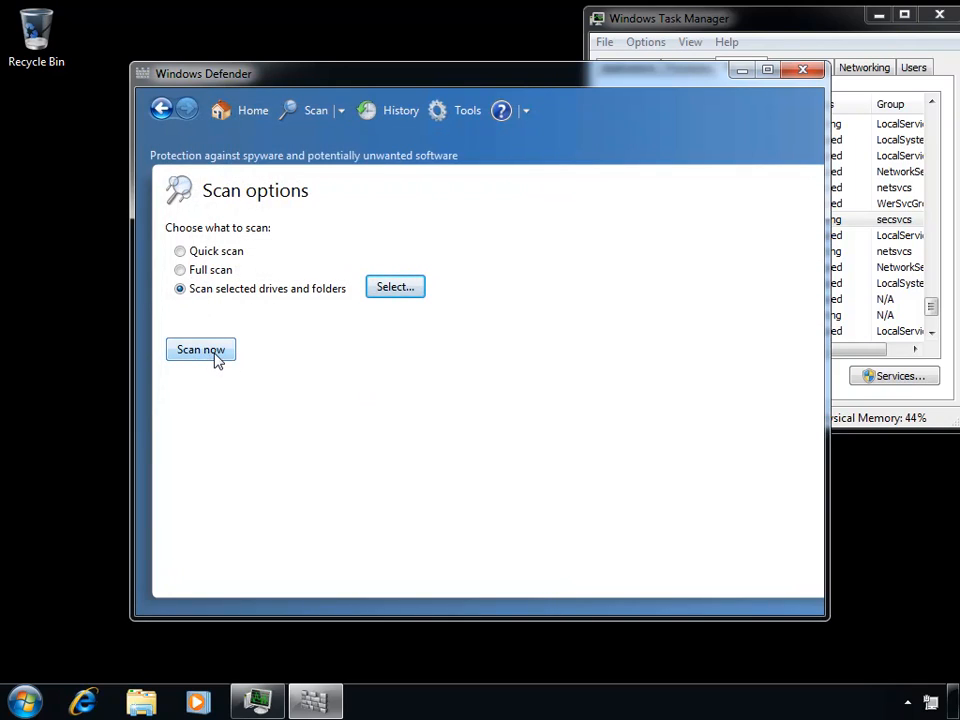
{"action": "left_click", "coordinate": [216, 359]}
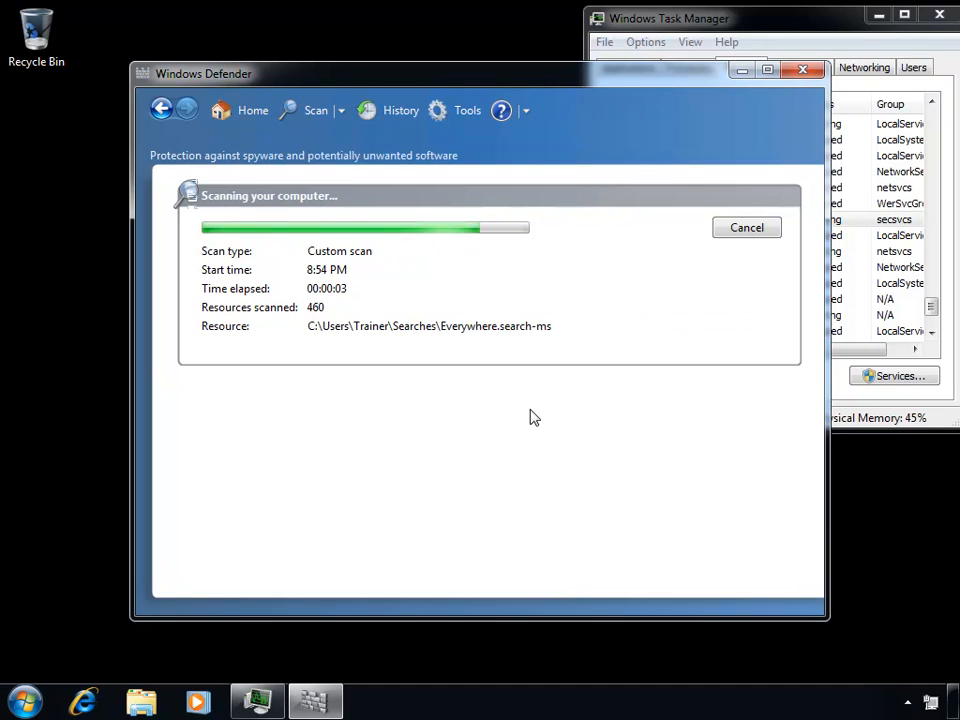
{"action": "left_click", "coordinate": [747, 228]}
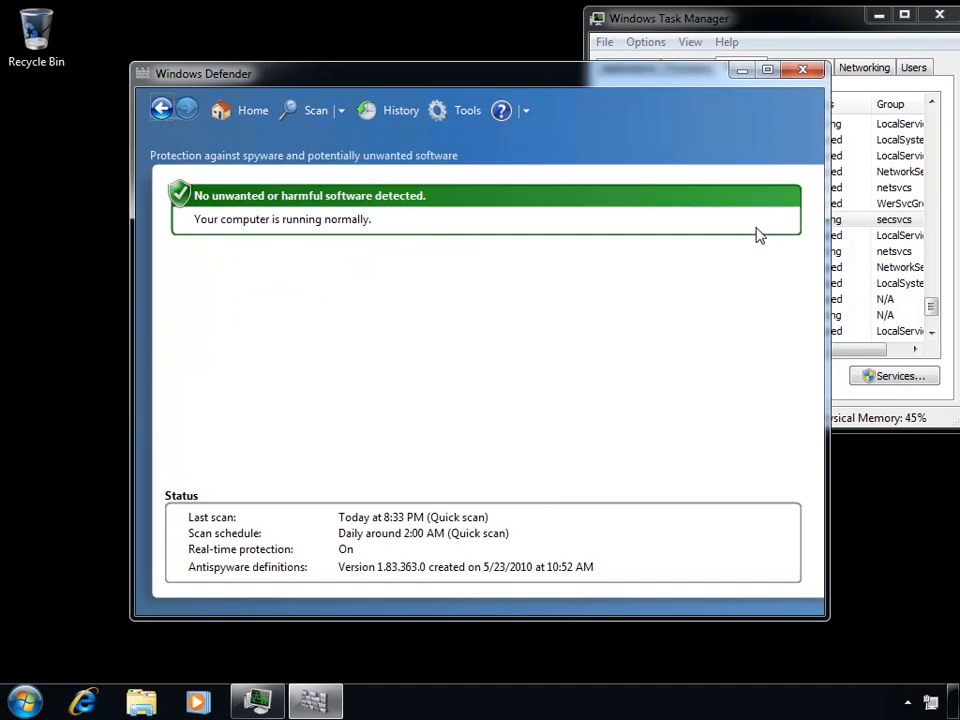